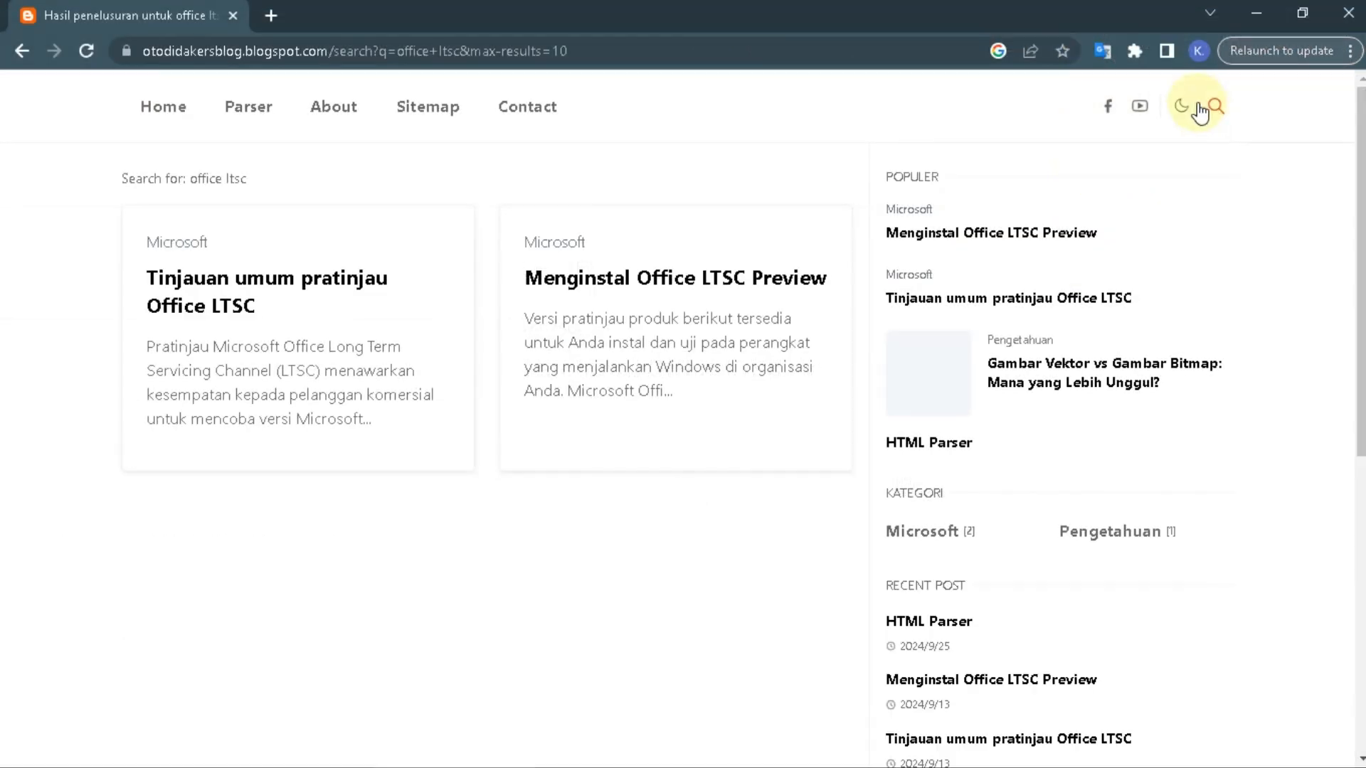
- Open the "Menginstal Office LTSC Preview" article and read its installation requirements down to the Office Deployment Tool section
left_click(631, 269)
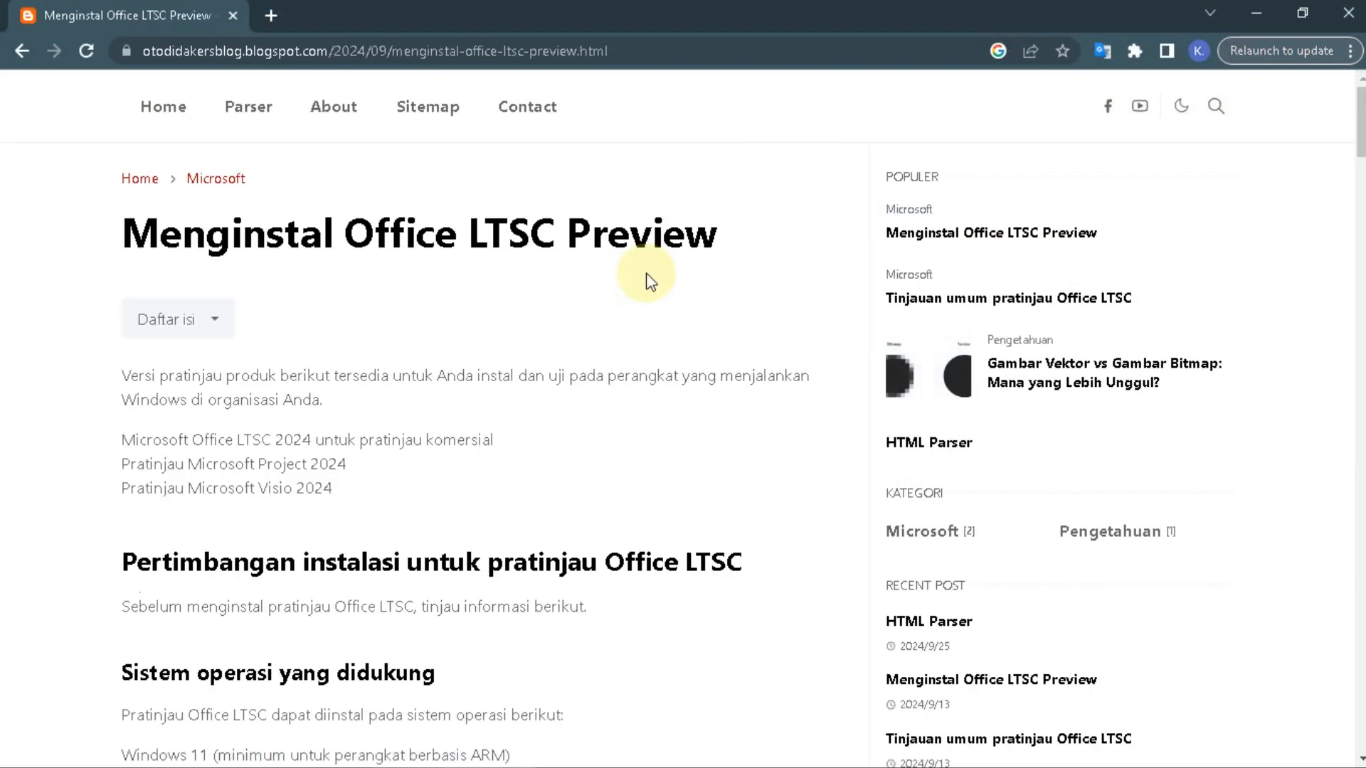
scroll(647, 281, "down", 5)
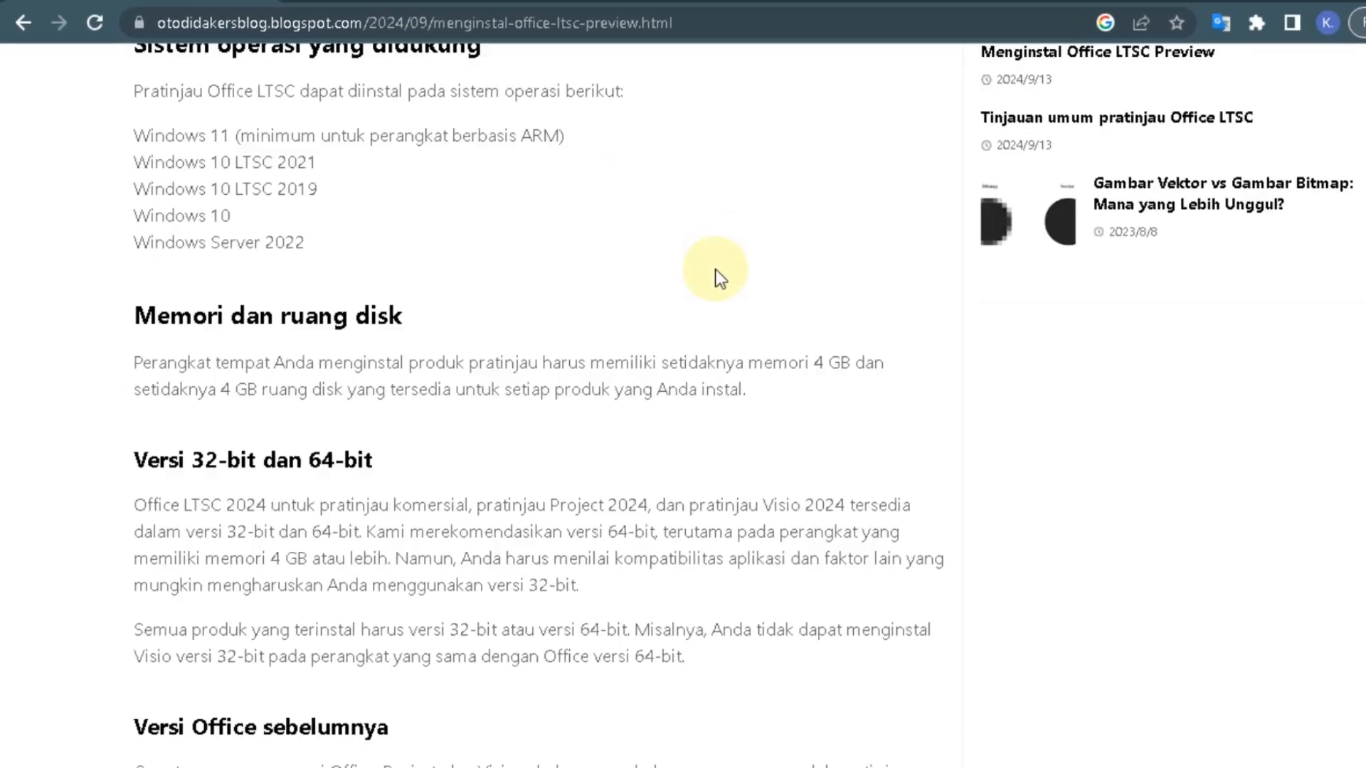
scroll(715, 270, "down", 10)
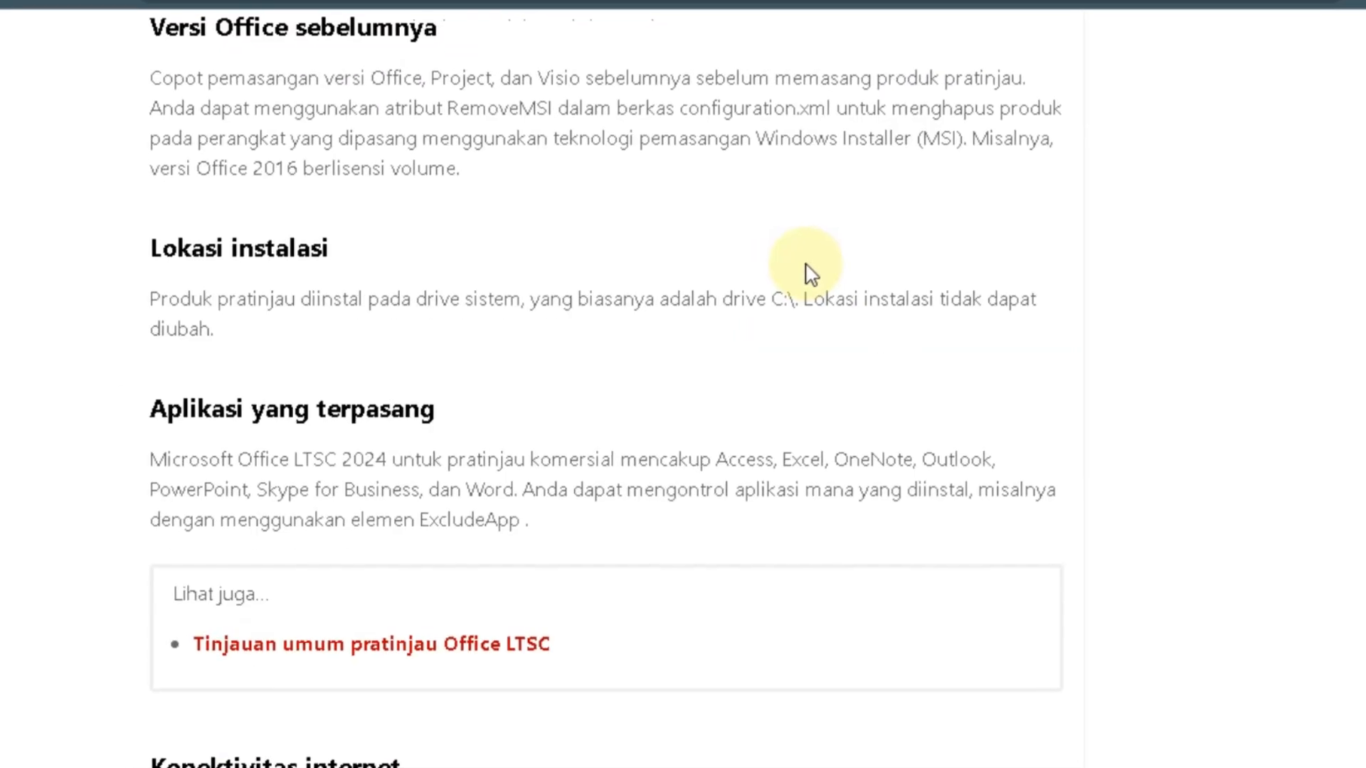
scroll(869, 268, "down", 8)
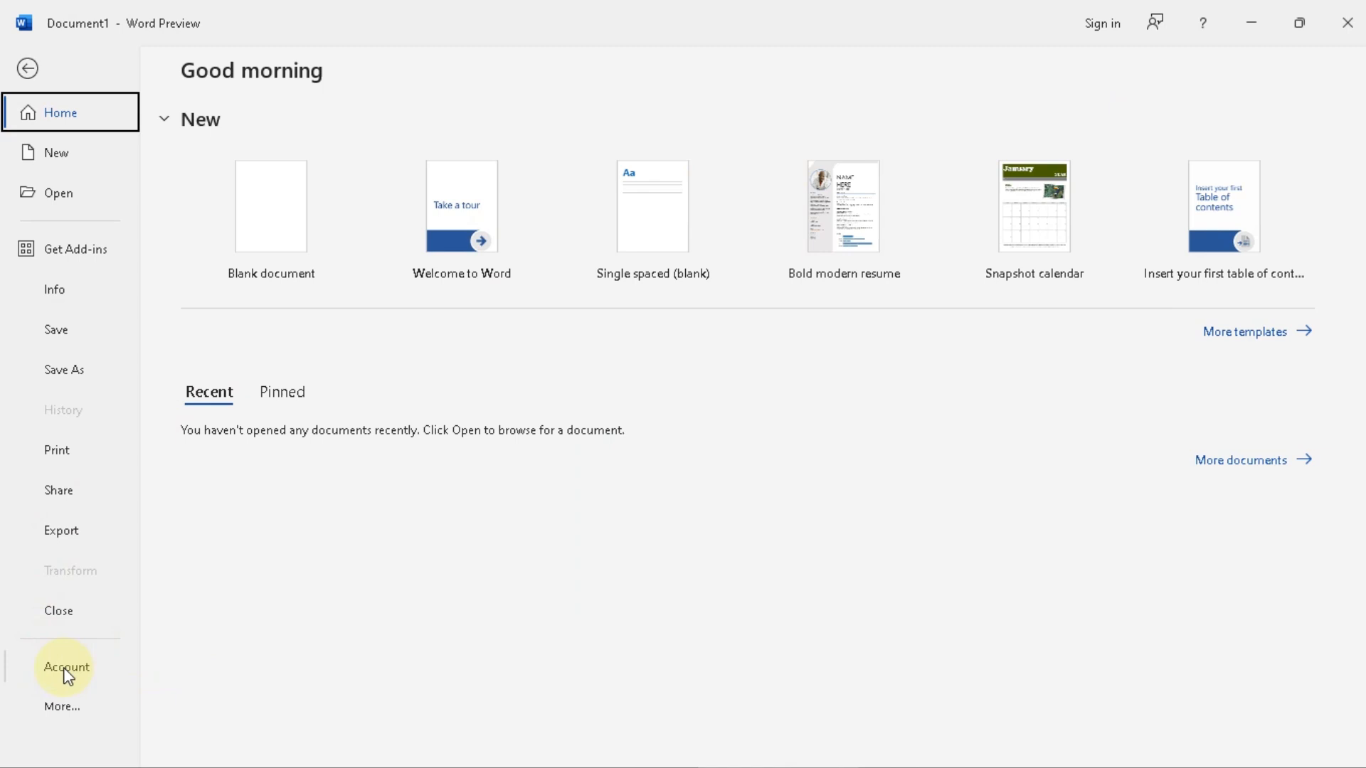
- Switch to Excel Preview and open its account information
left_click(71, 669)
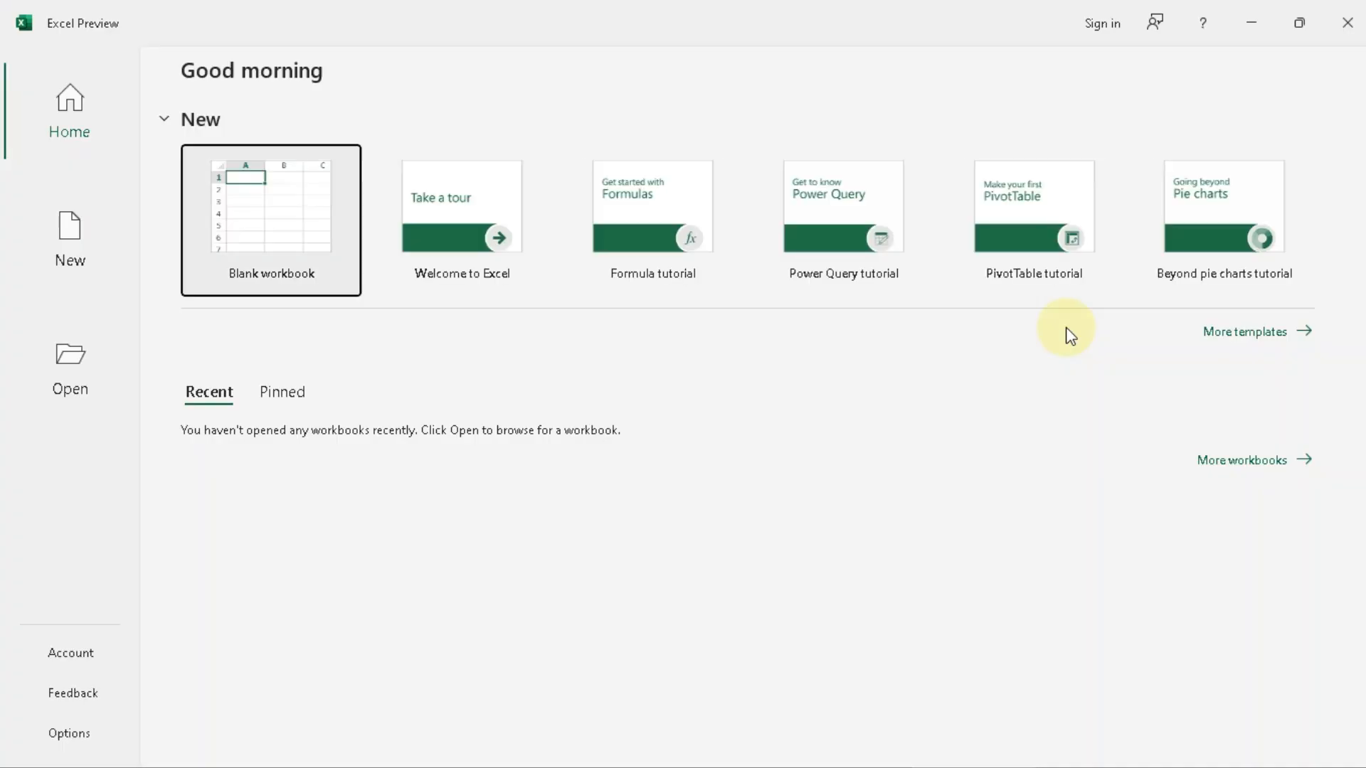
left_click(75, 655)
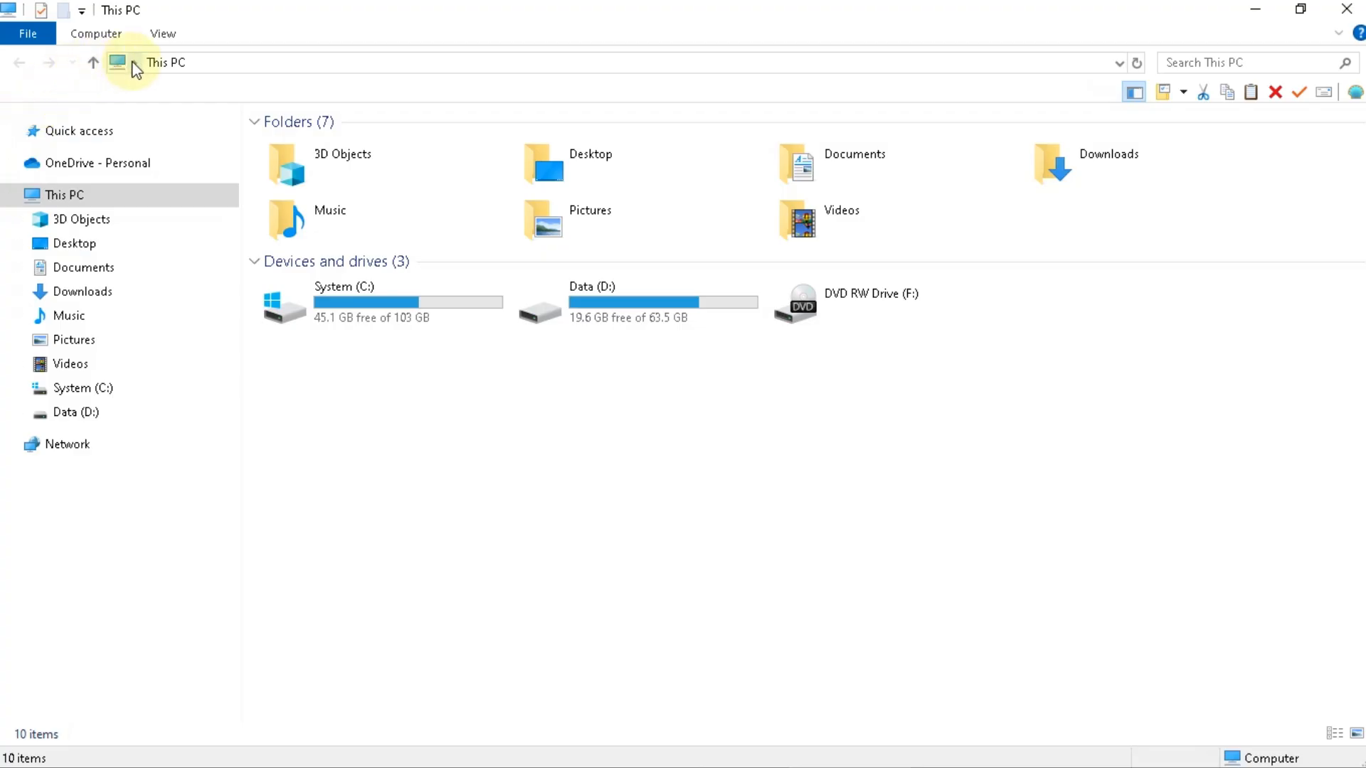
- Open the list of installed programs in Control Panel and look through it for existing Office versions
left_click(135, 66)
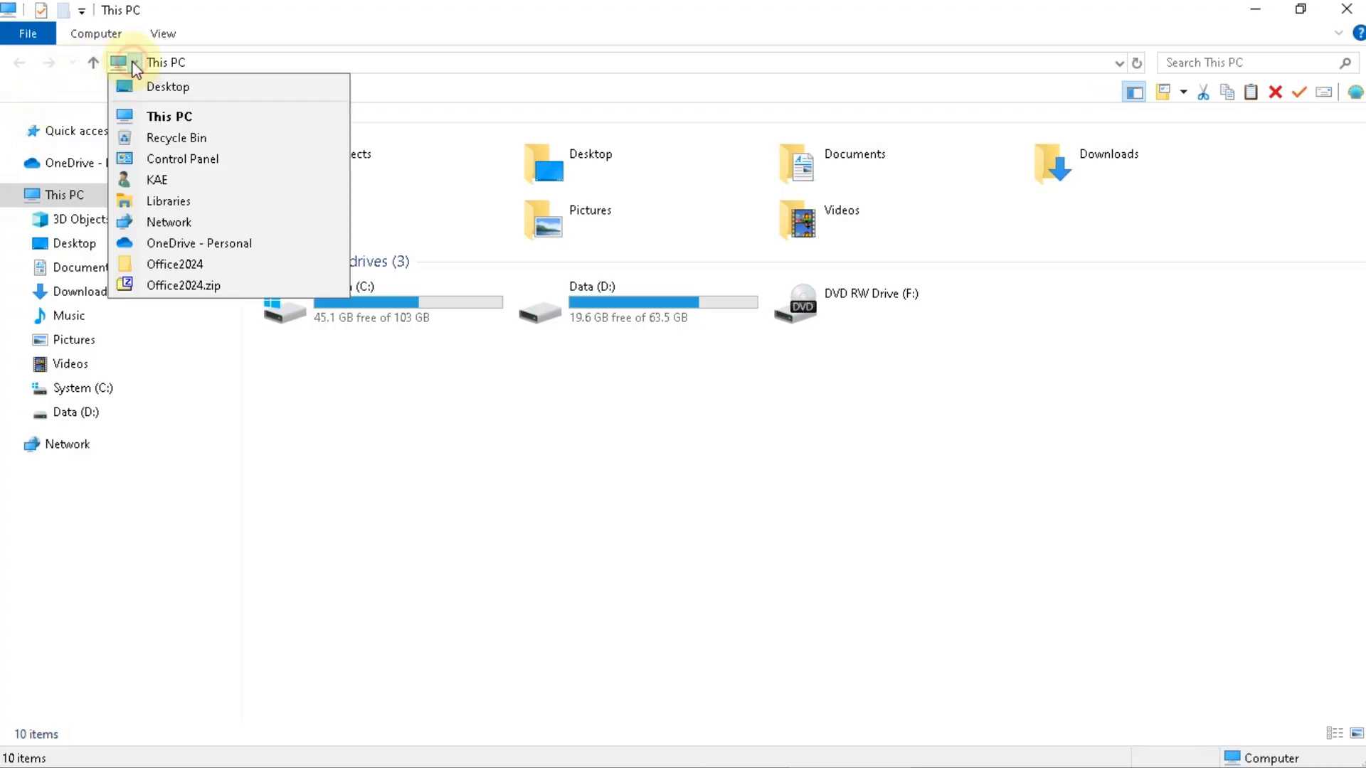
left_click(164, 158)
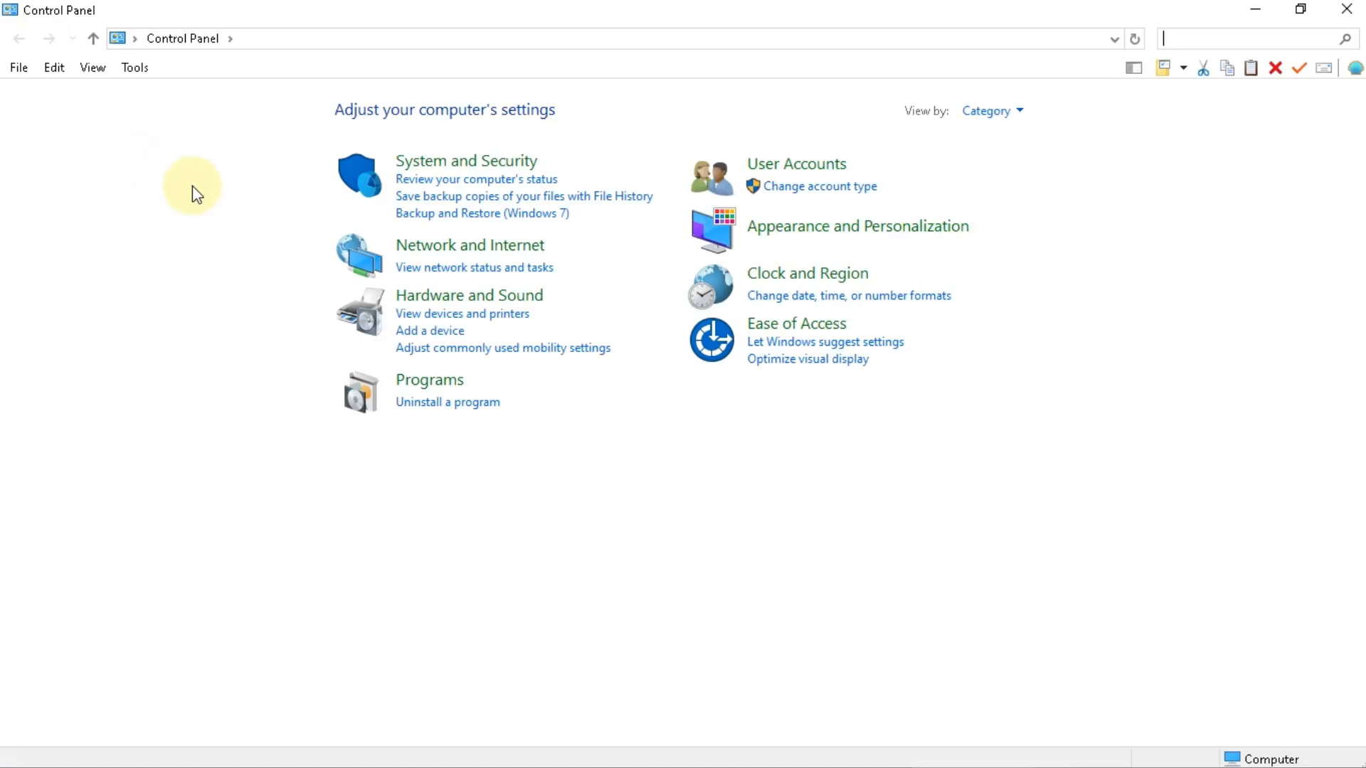
left_click(441, 404)
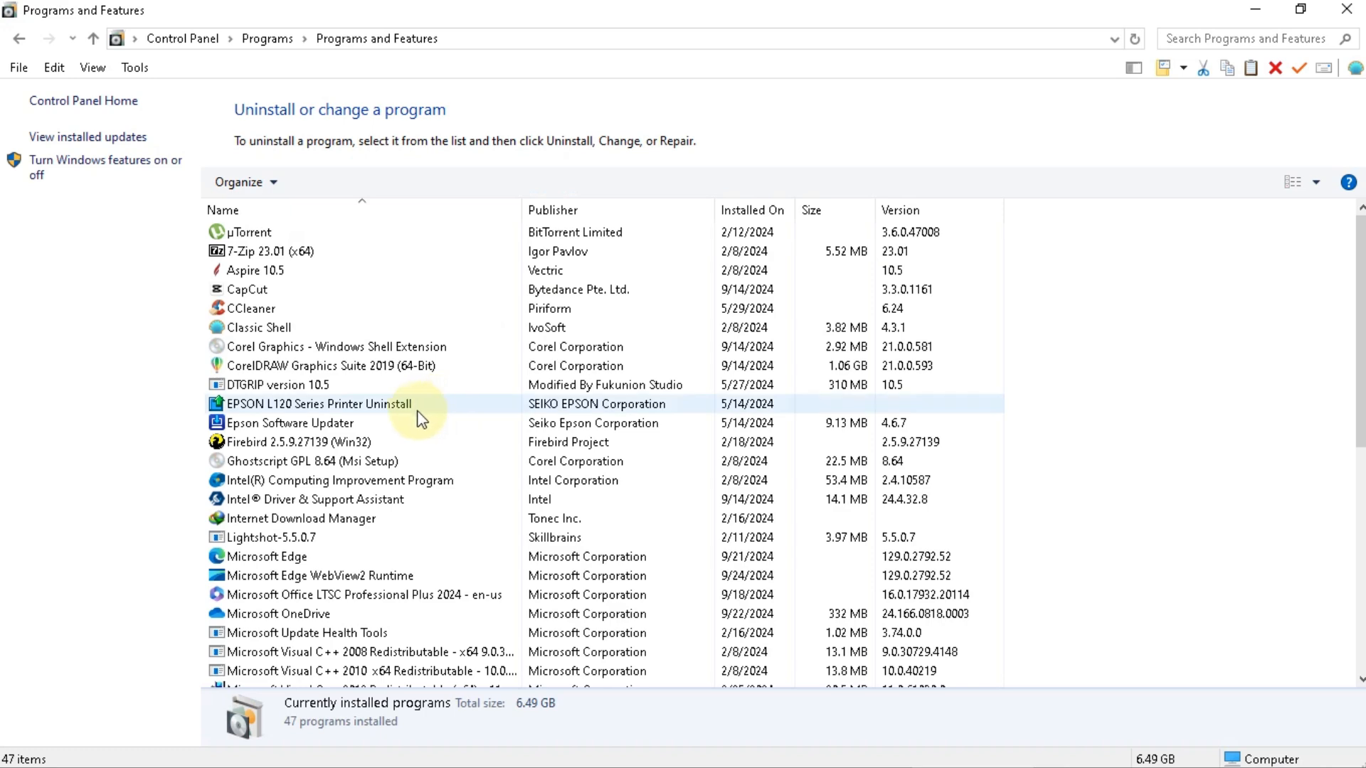
scroll(305, 498, "down", 3)
scroll(308, 503, "down", 1)
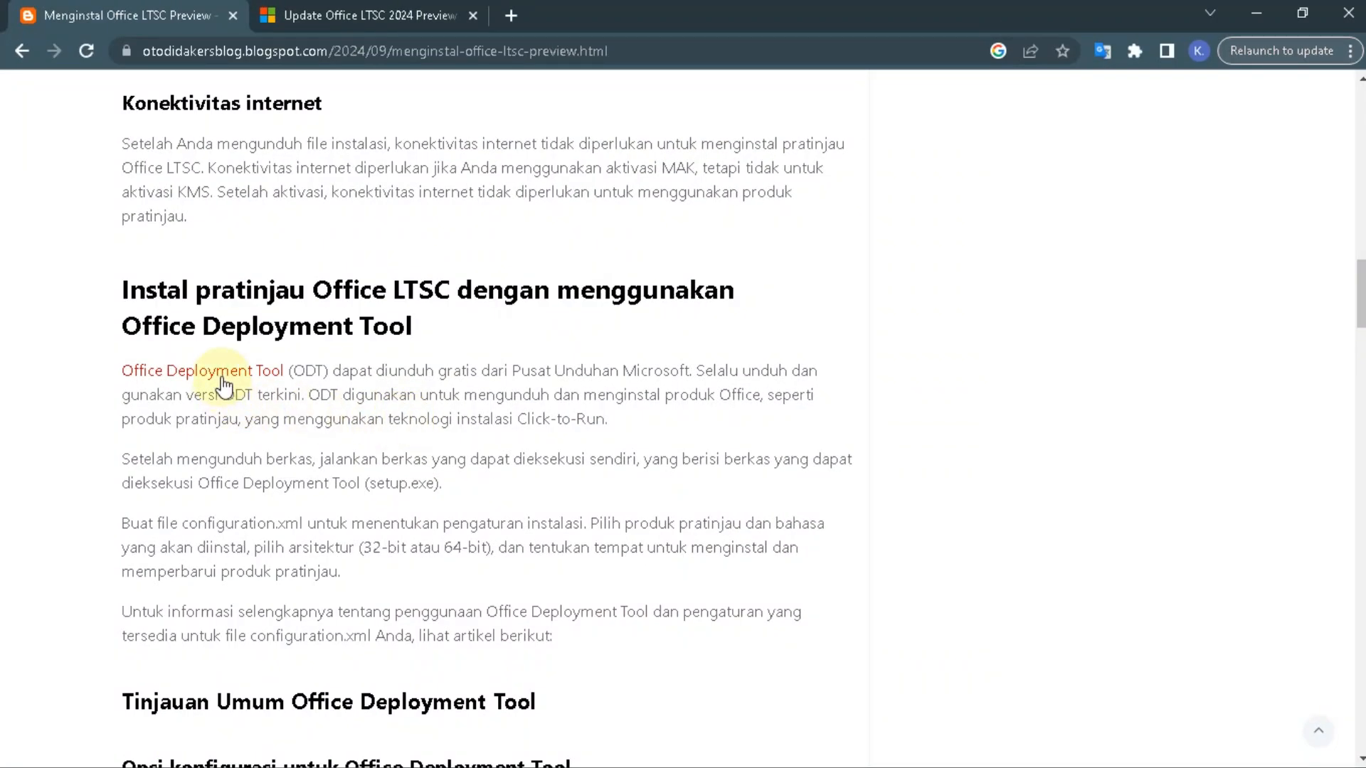
- Download the English Office Deployment Tool from the article's link and save officedeploymenttool_17830-20162.exe to the Desktop
left_click(222, 378)
scroll(221, 367, "down", 3)
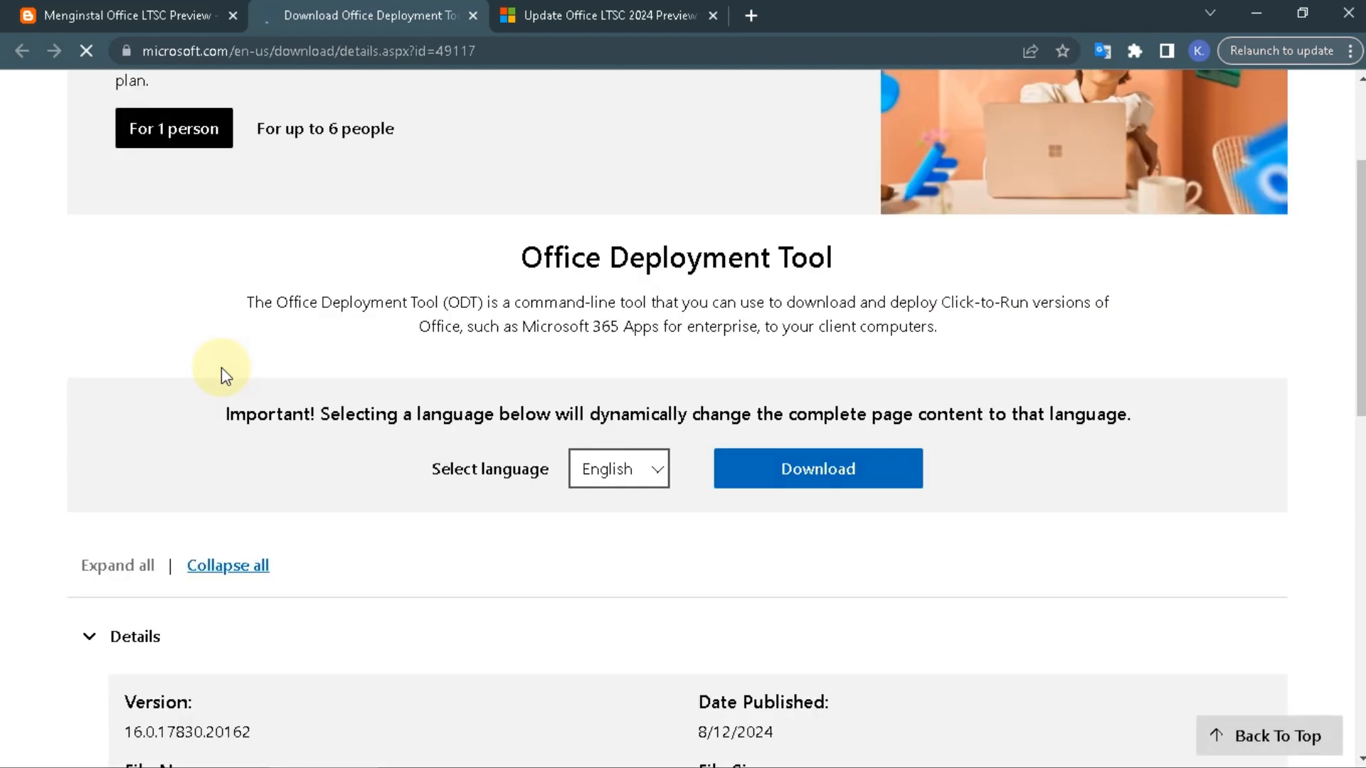
scroll(221, 367, "down", 1)
left_click(768, 370)
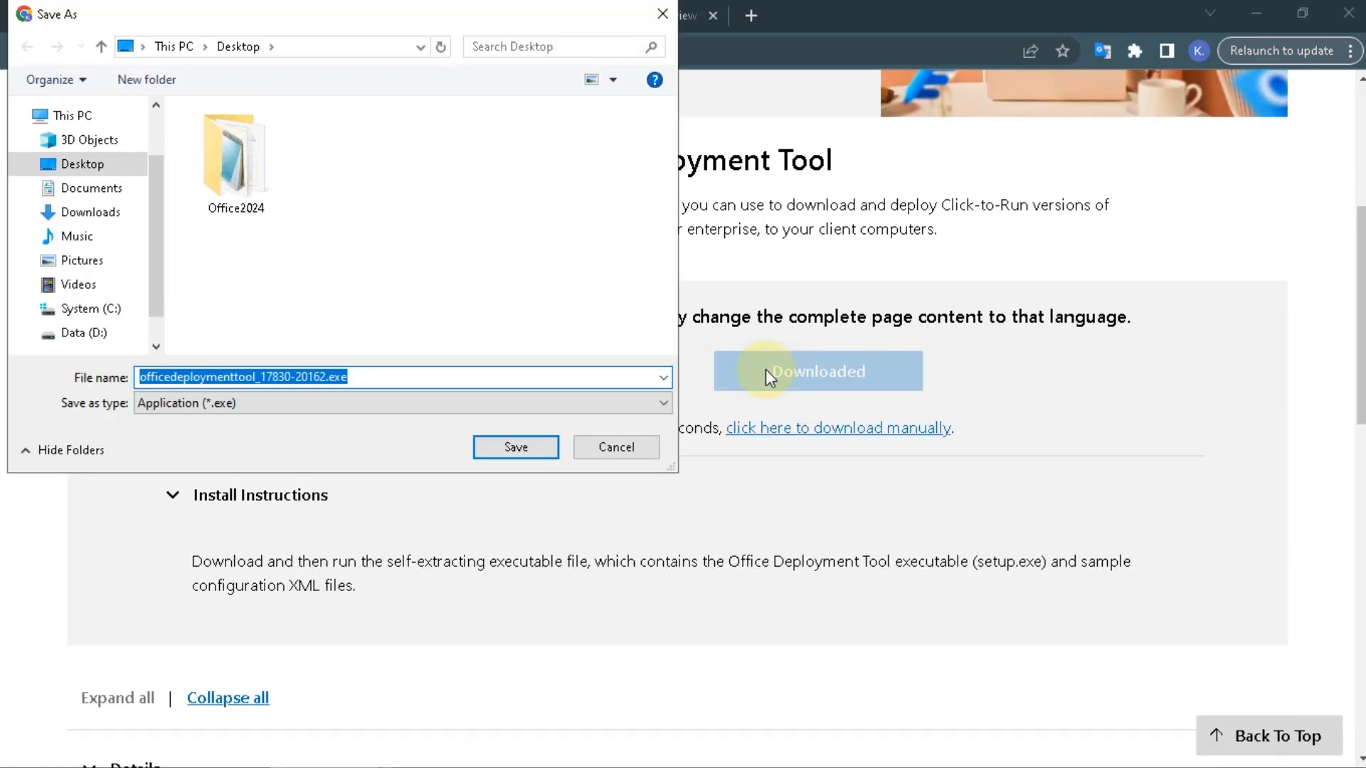
left_click(492, 456)
- Run the downloaded officedeploymenttool_17830-20162.exe, accept the Microsoft Software License Terms, and extract its files
left_click(1136, 51)
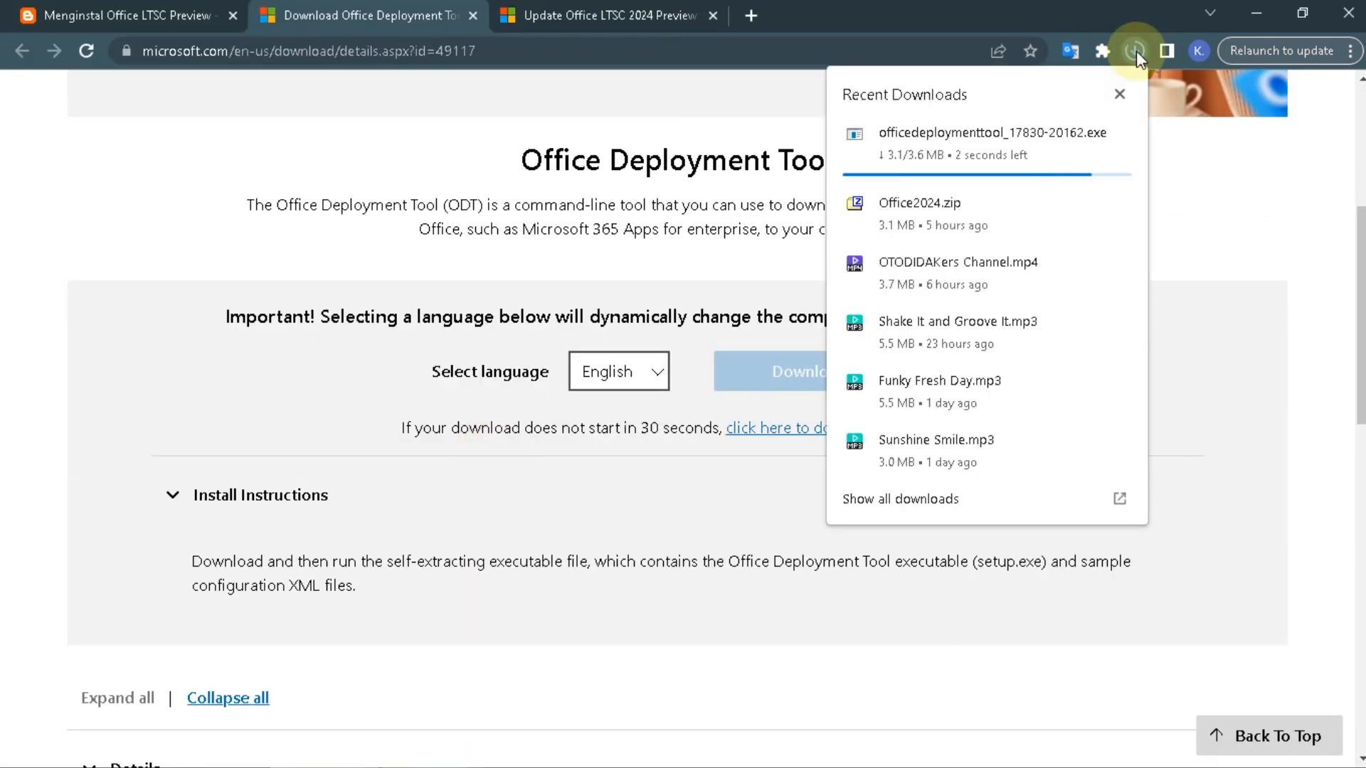
left_click(1088, 137)
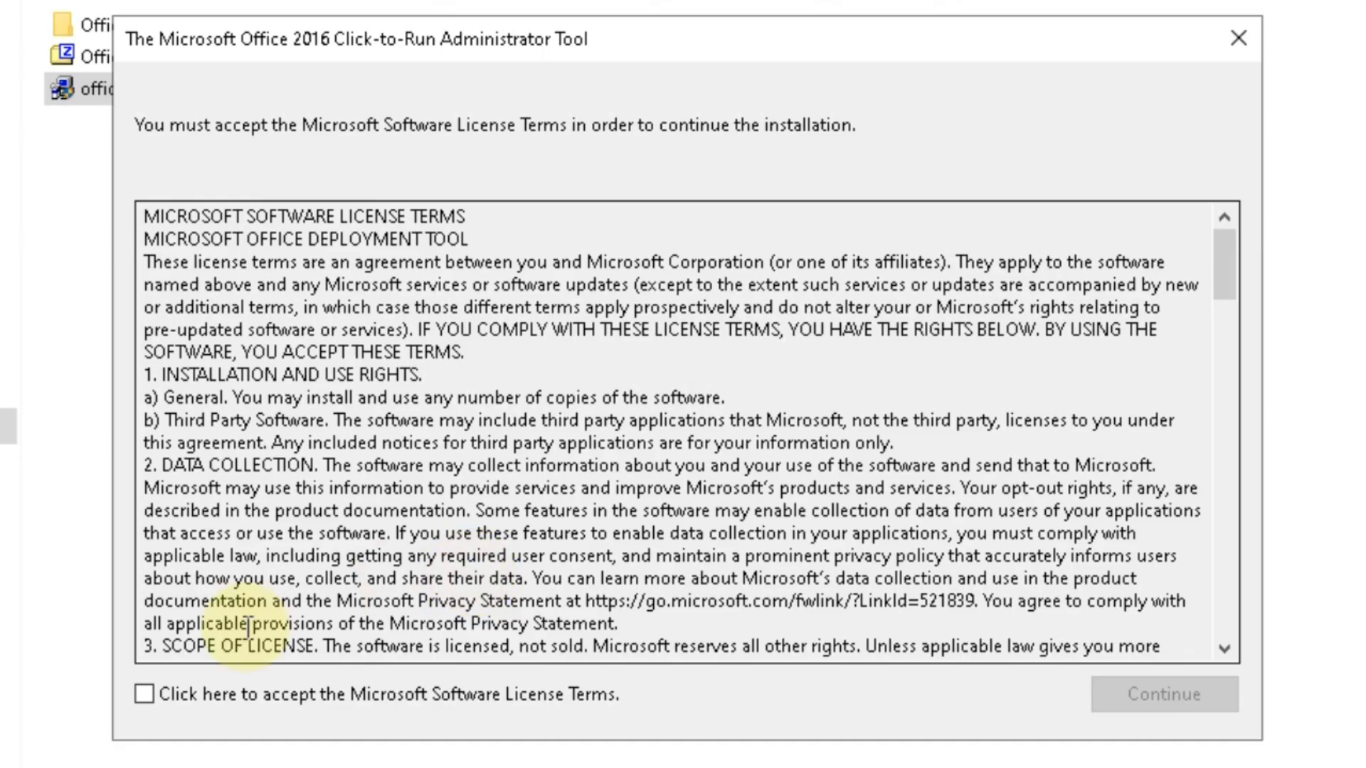
left_click(443, 578)
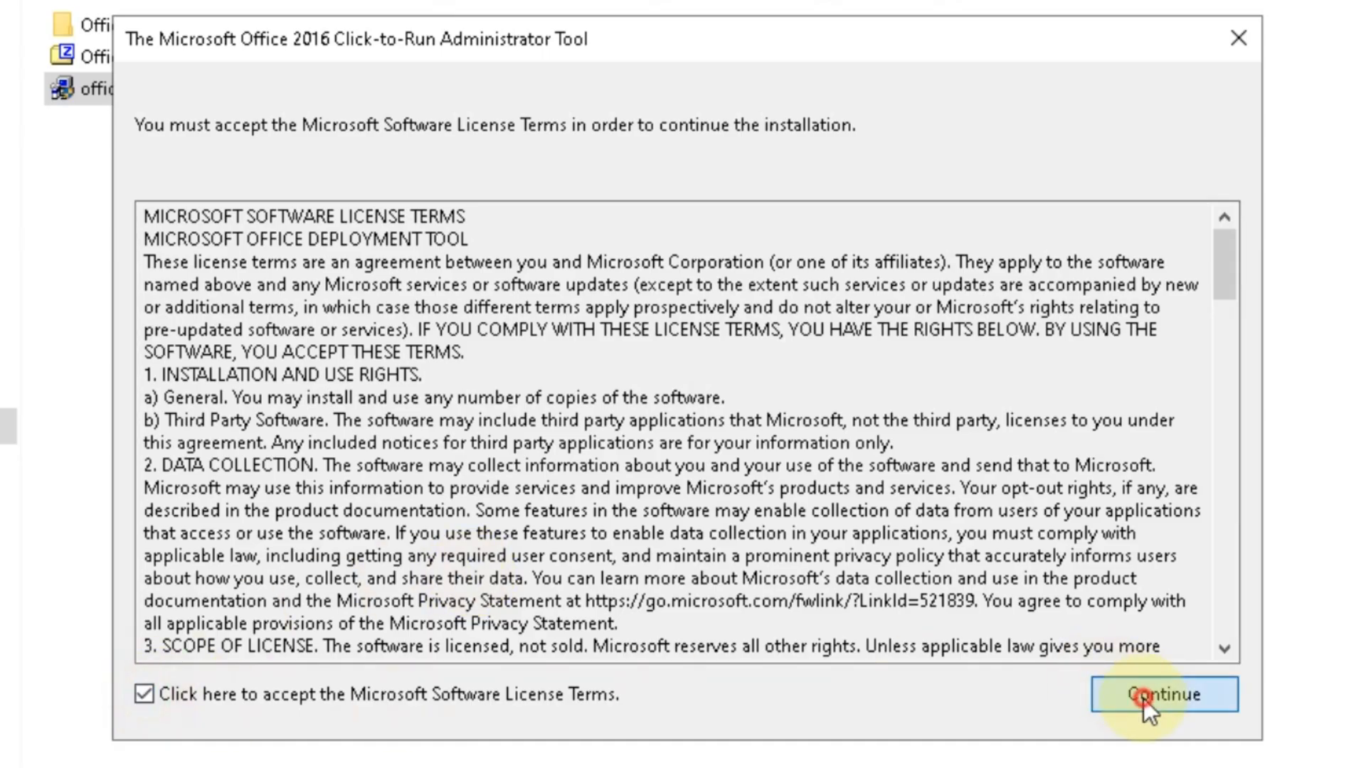
left_click(968, 584)
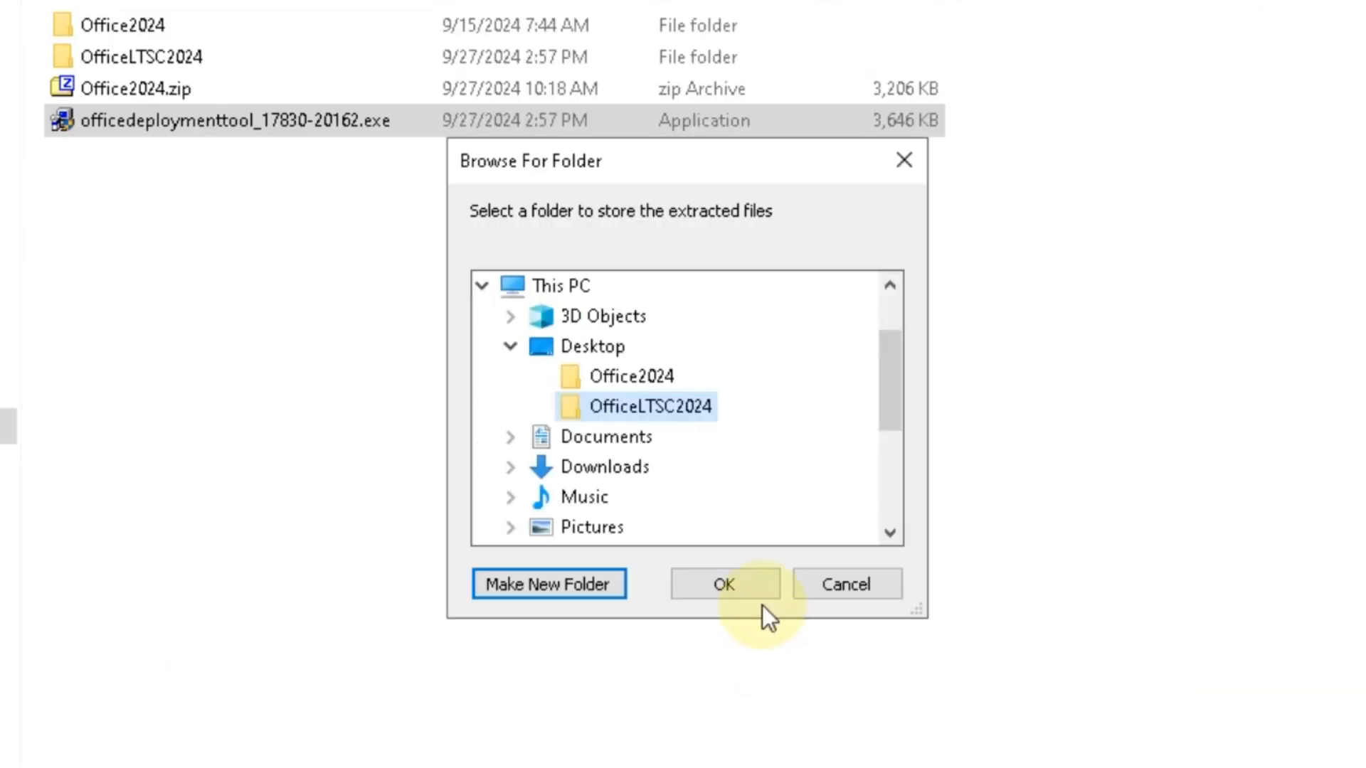
left_click(735, 529)
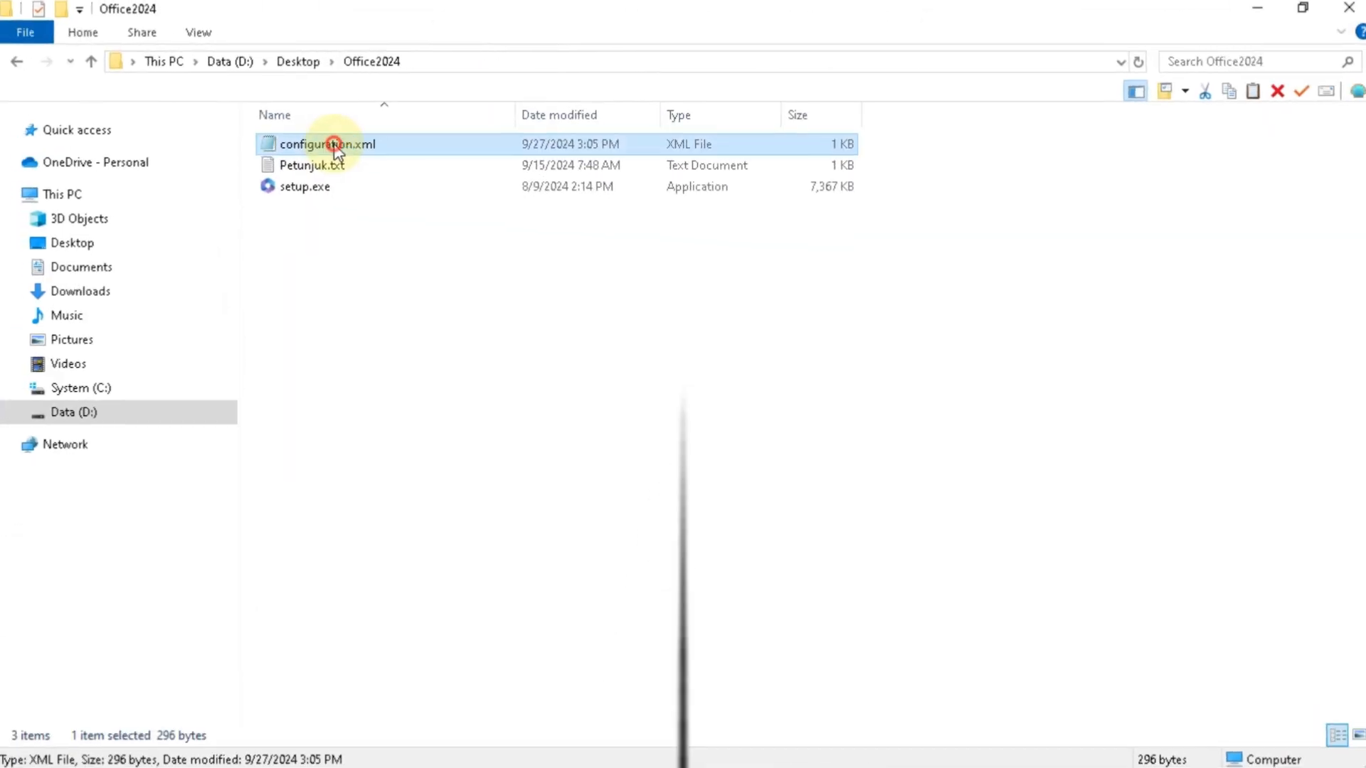
- Open configuration.xml from the Office2024 folder in Notepad and replace the PIDKEY placeholder with the copied product key
double_click(320, 140)
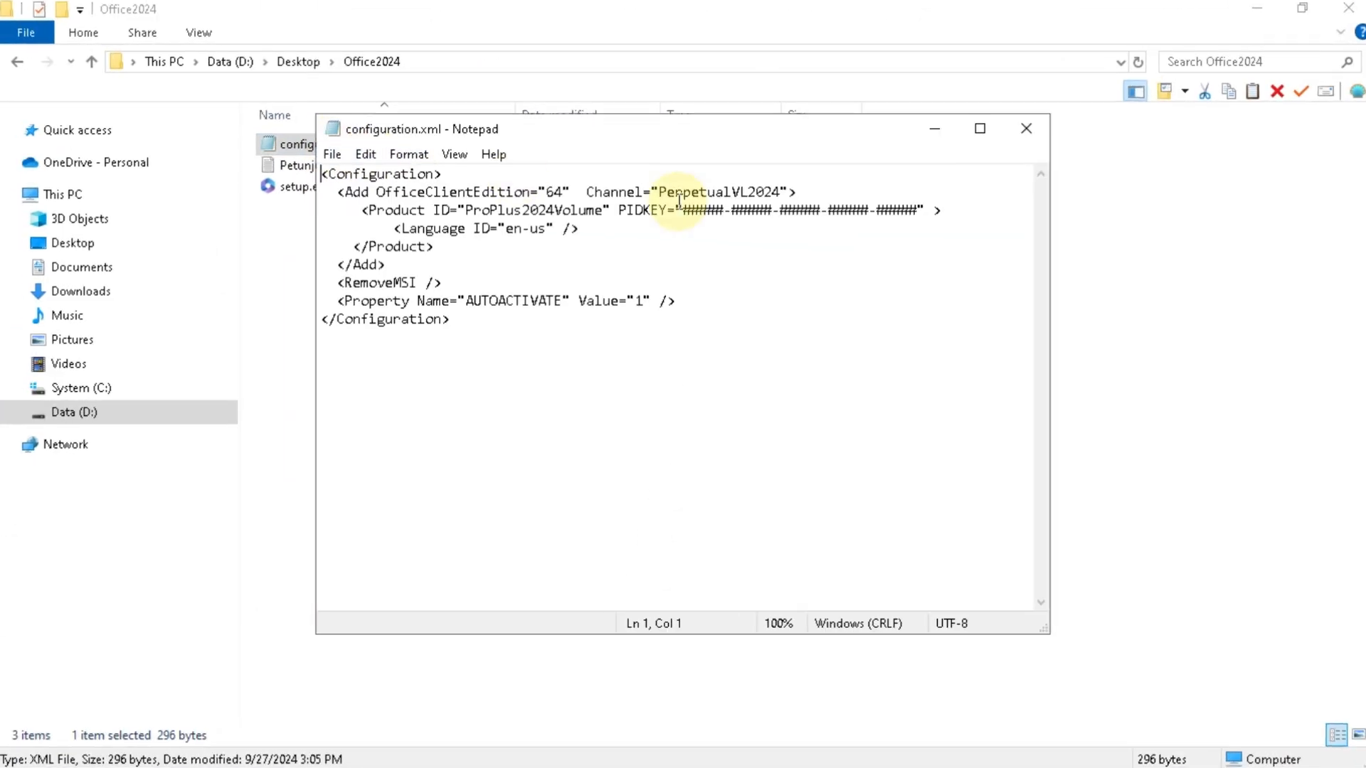
left_click_drag(697, 201, 937, 206)
key("super+v")
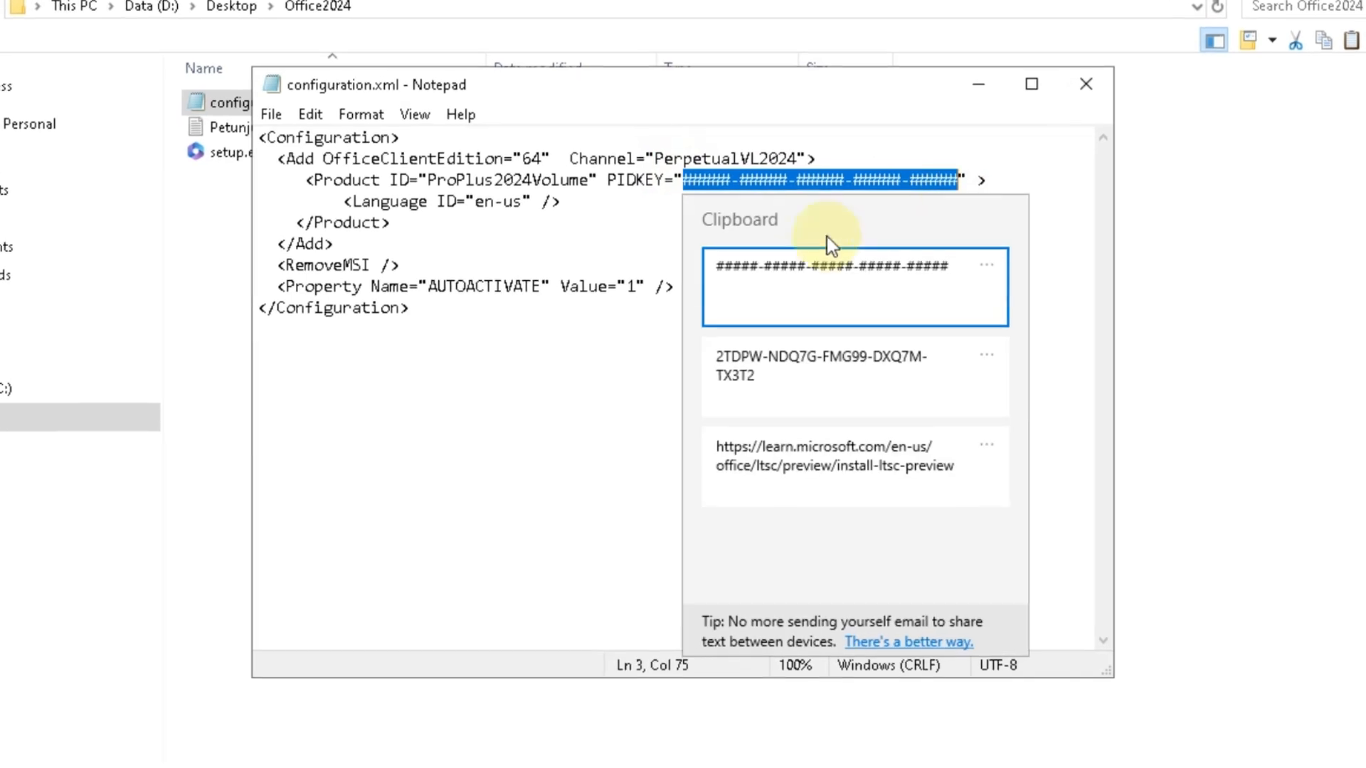
left_click(808, 364)
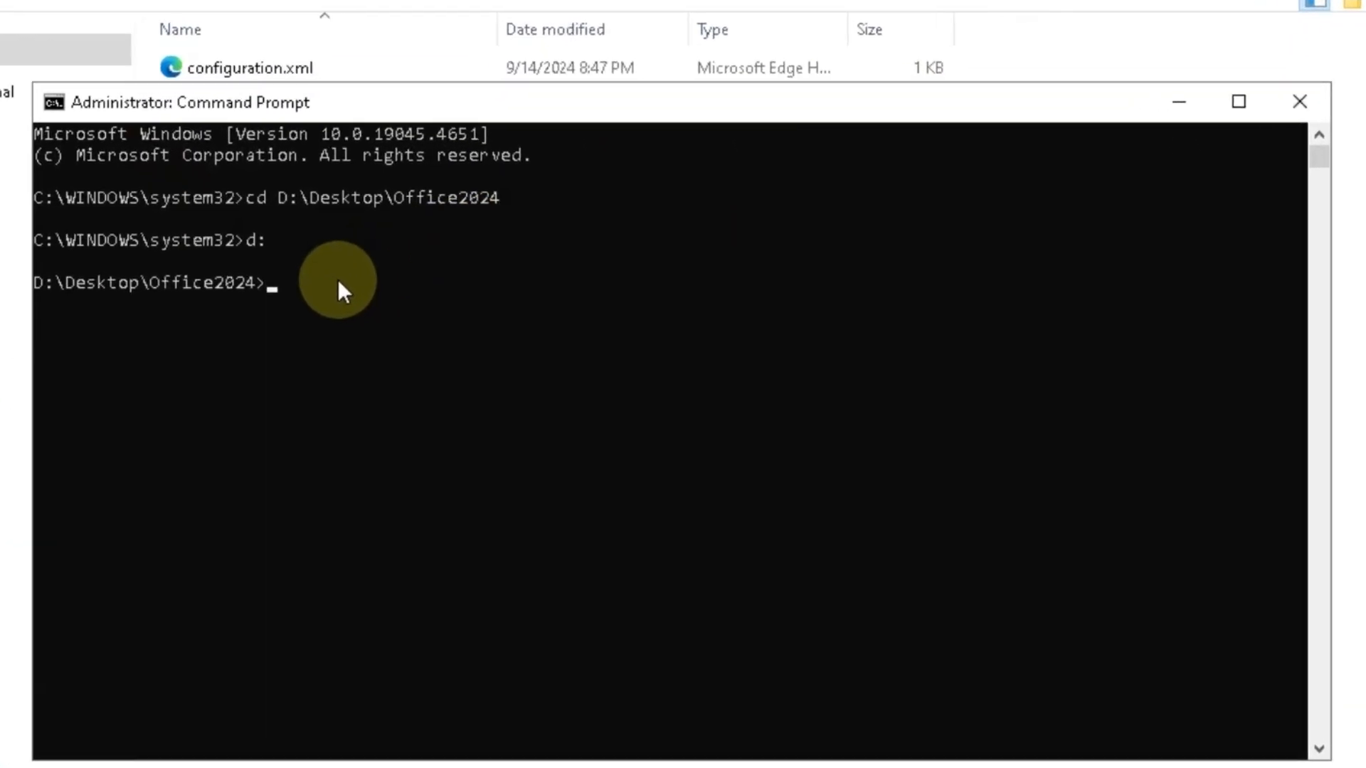
- Run "setup.exe /configure configuration.xml" from D:\Desktop\Office2024 in the administrator Command Prompt
type("setup.exe /configure configuration.xml")
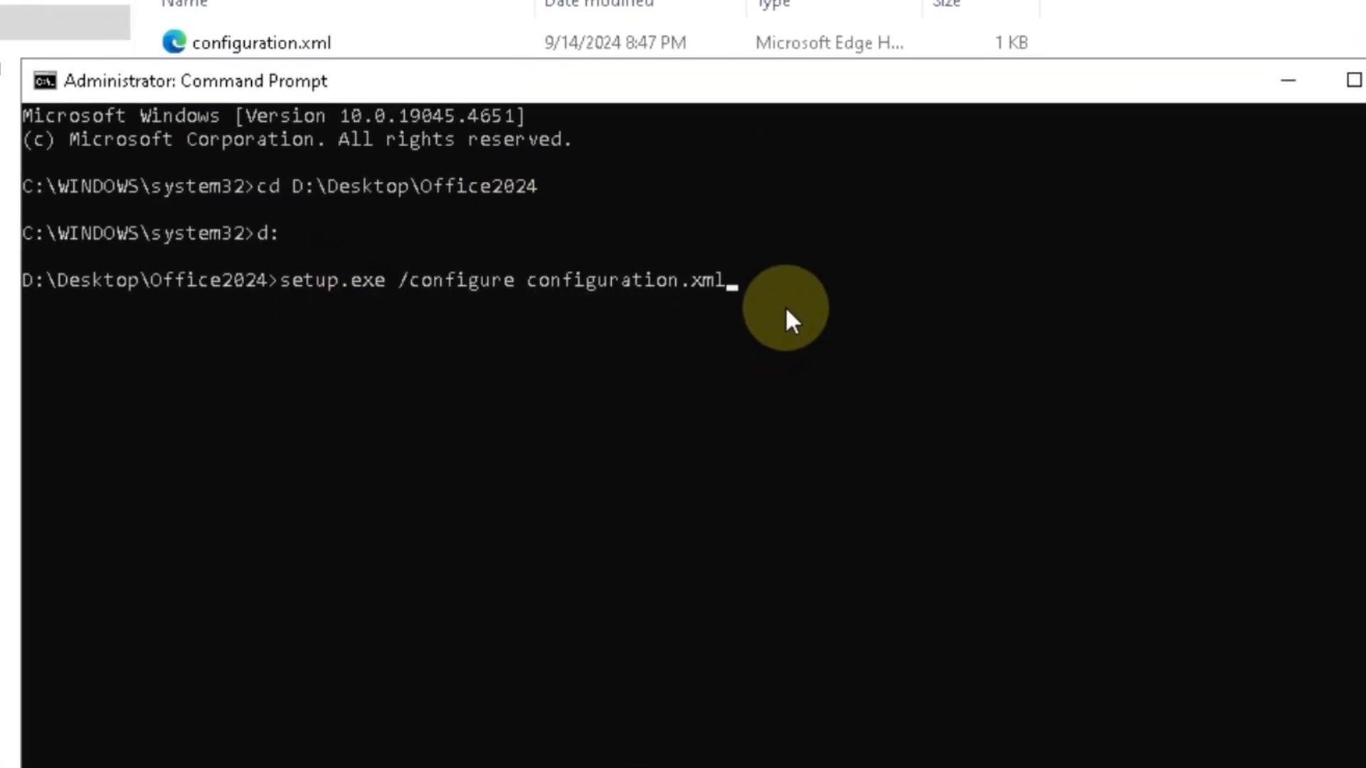
key("Return")
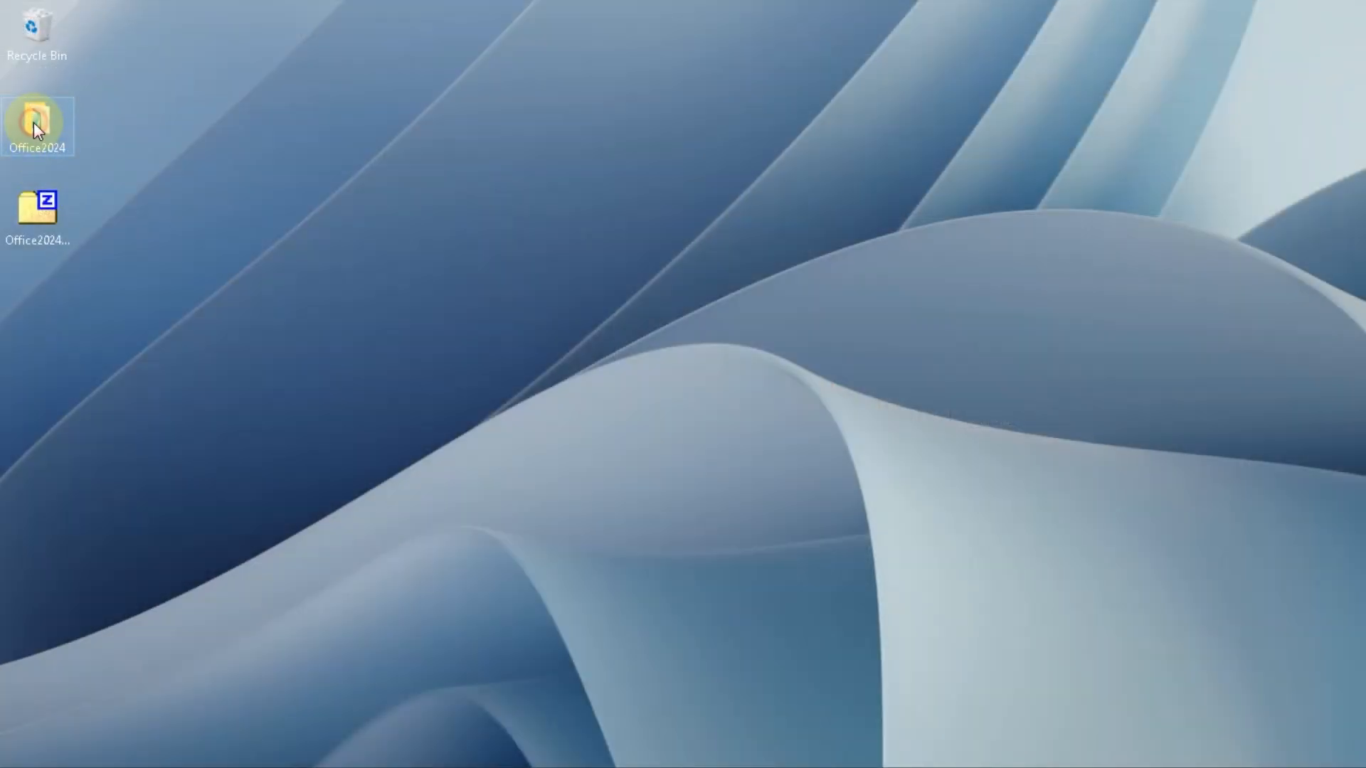
- Open the Office2024 folder on the desktop and check for configuration.xml and setup.exe
double_click(33, 122)
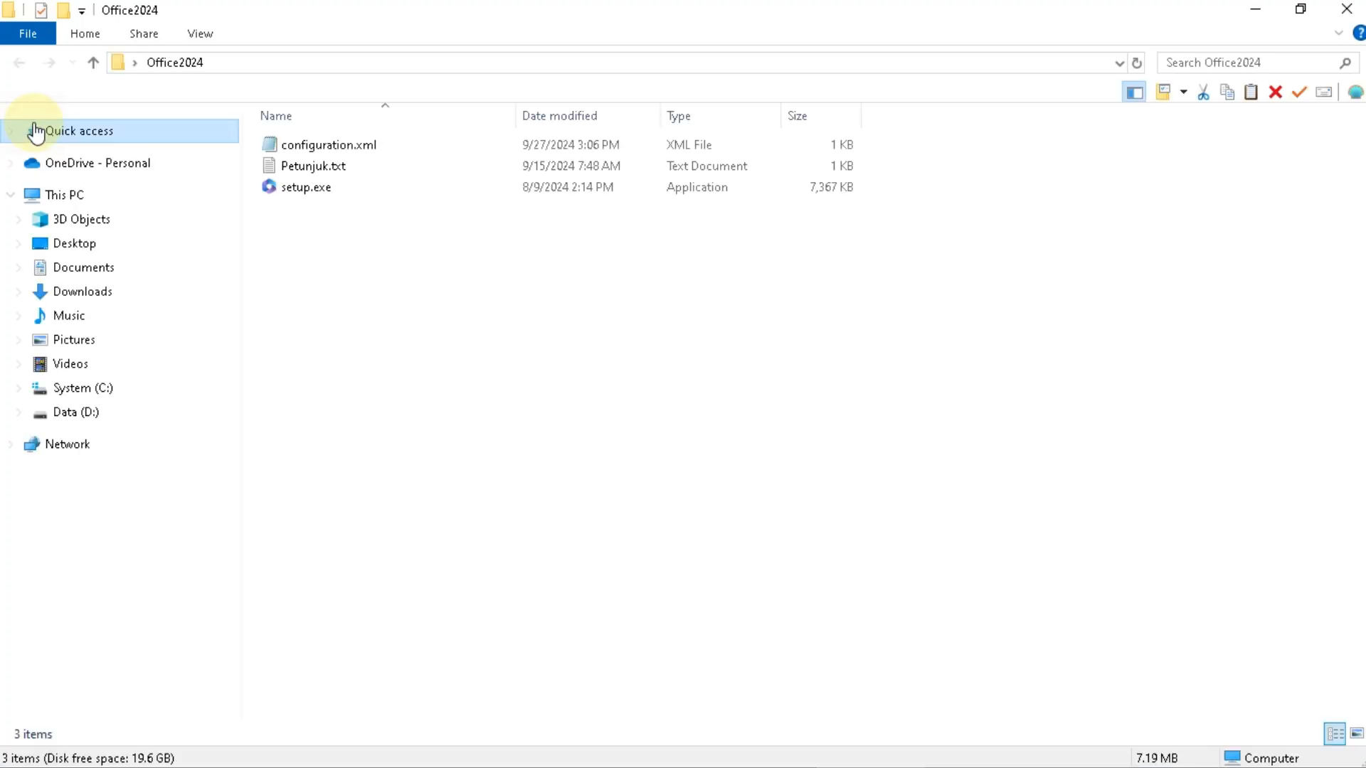
left_click(360, 163)
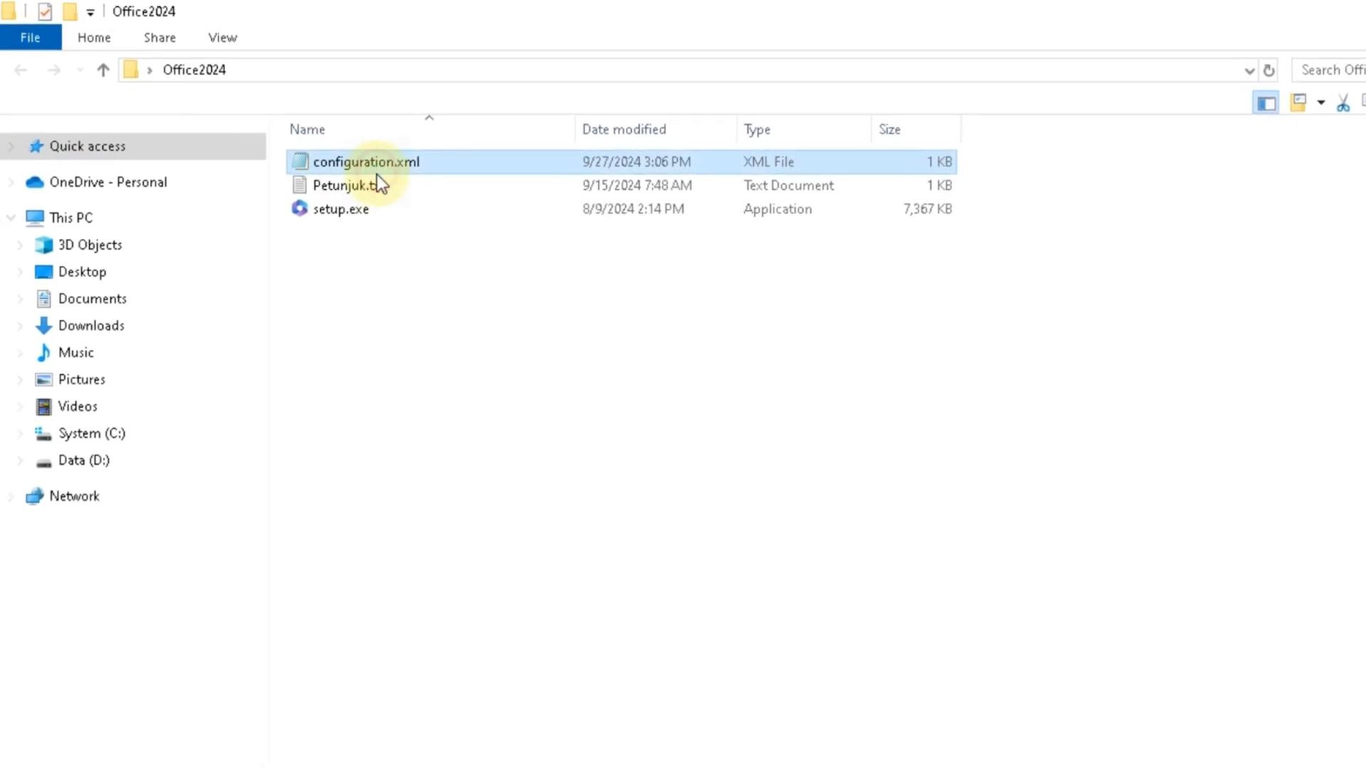
left_click(388, 213)
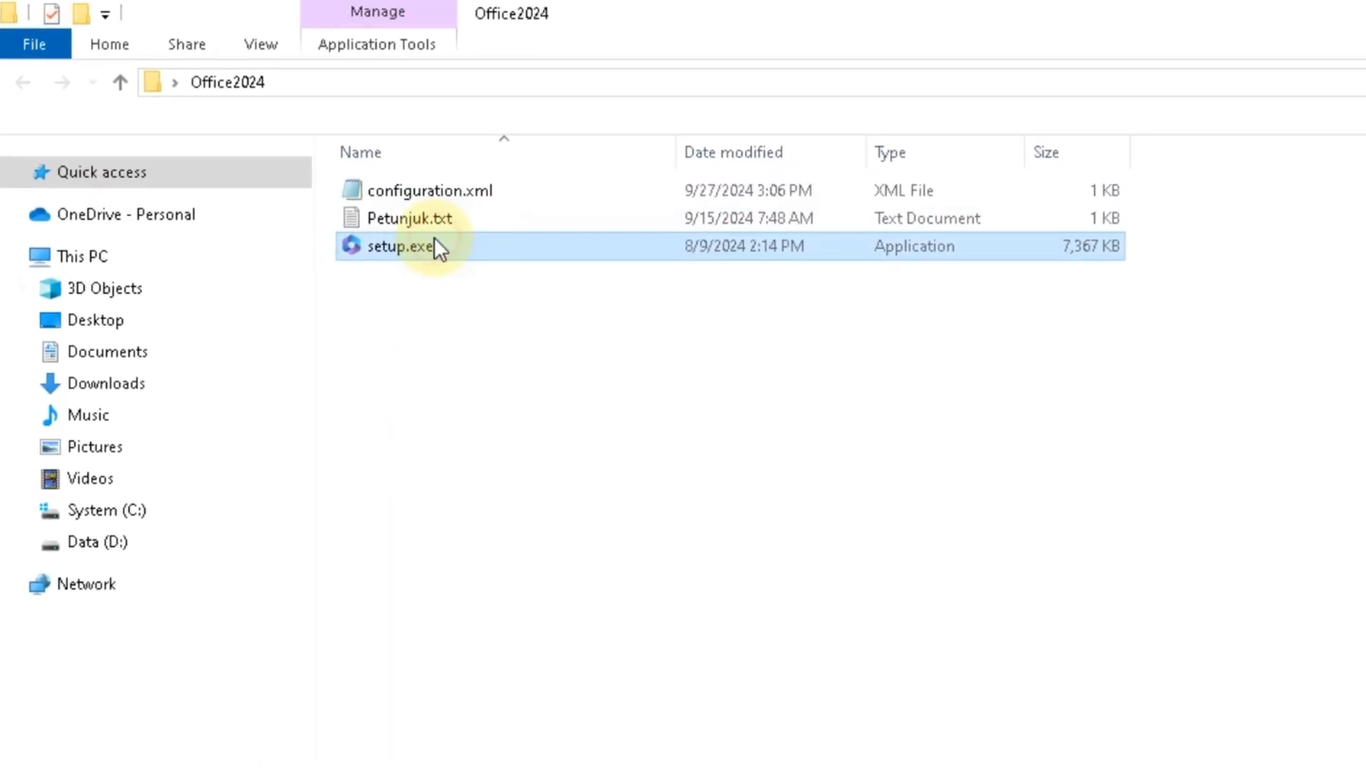
left_click(480, 354)
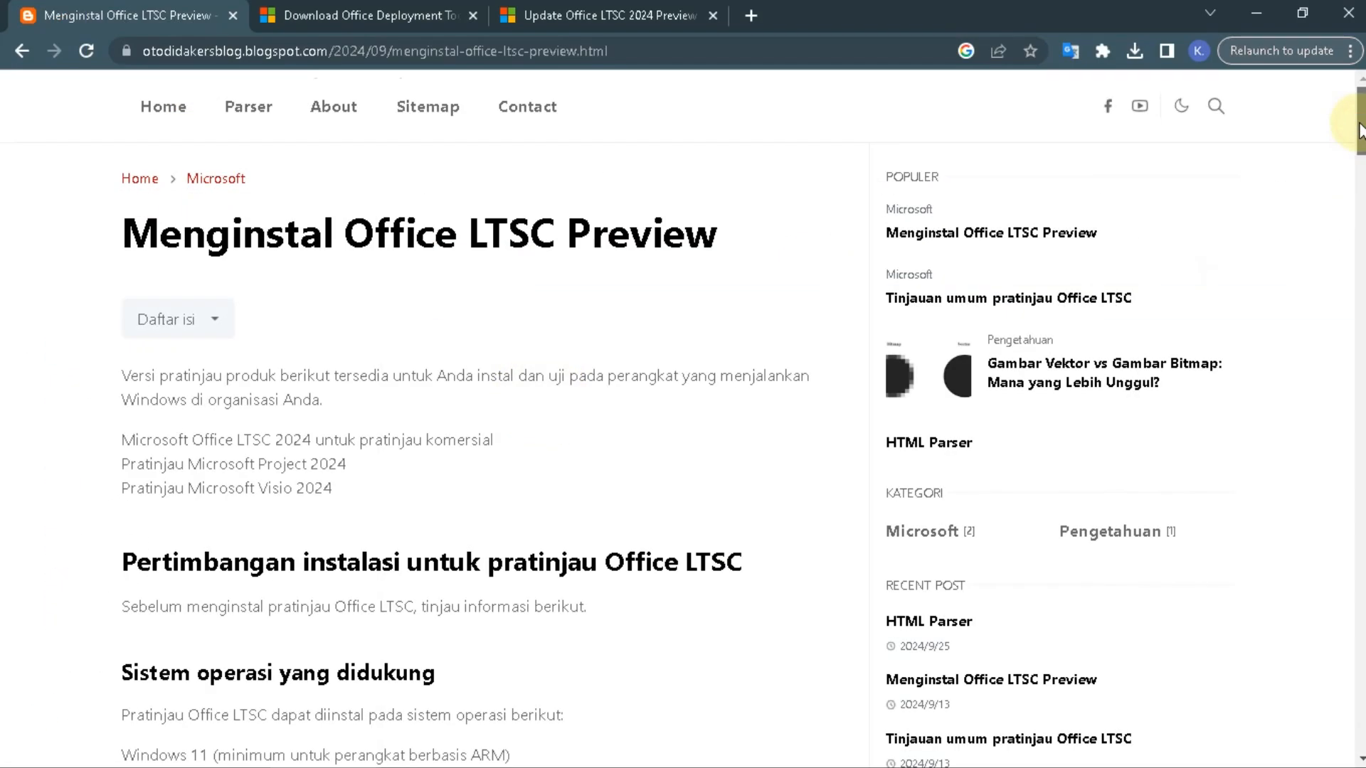
- Download Office2024.zip from Google Drive through the Office2024CustomInstaller link near the end of the article
left_click_drag(1360, 128, 1360, 665)
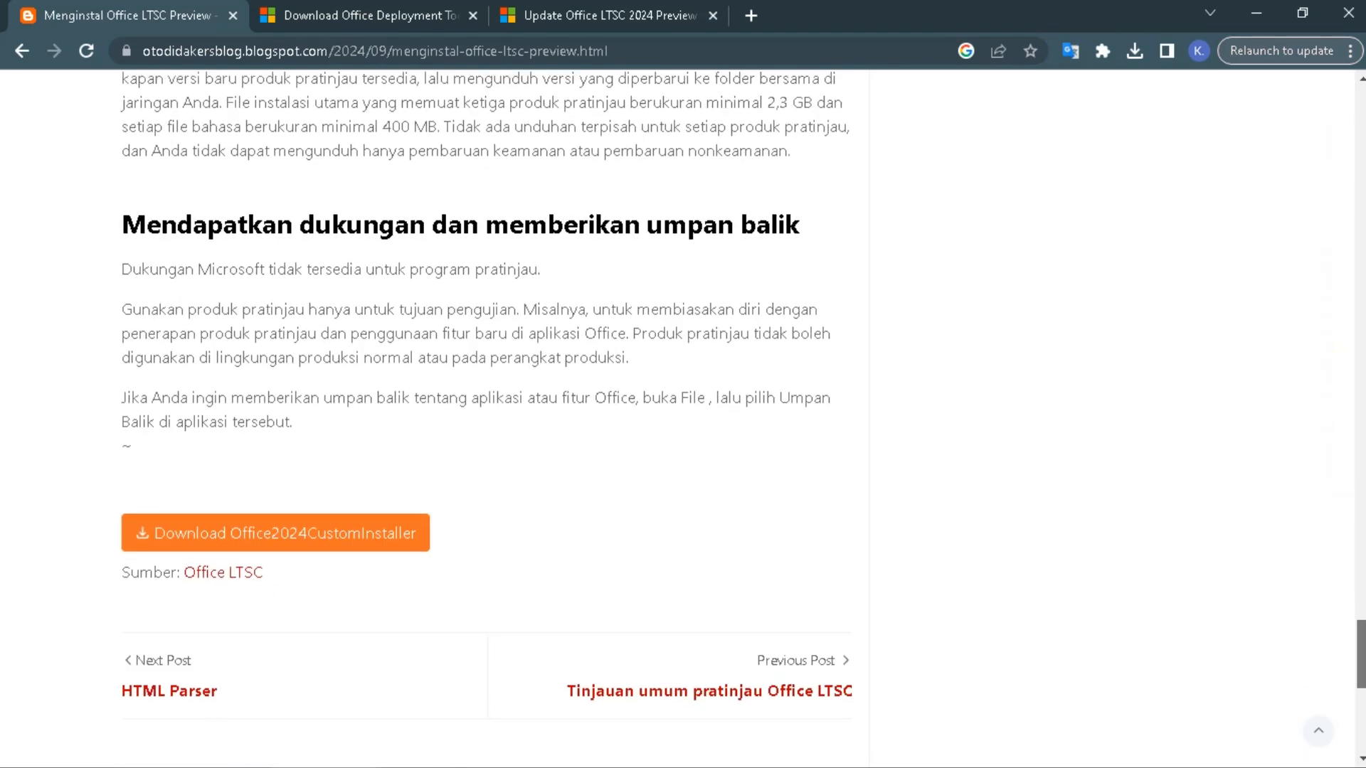
left_click(248, 532)
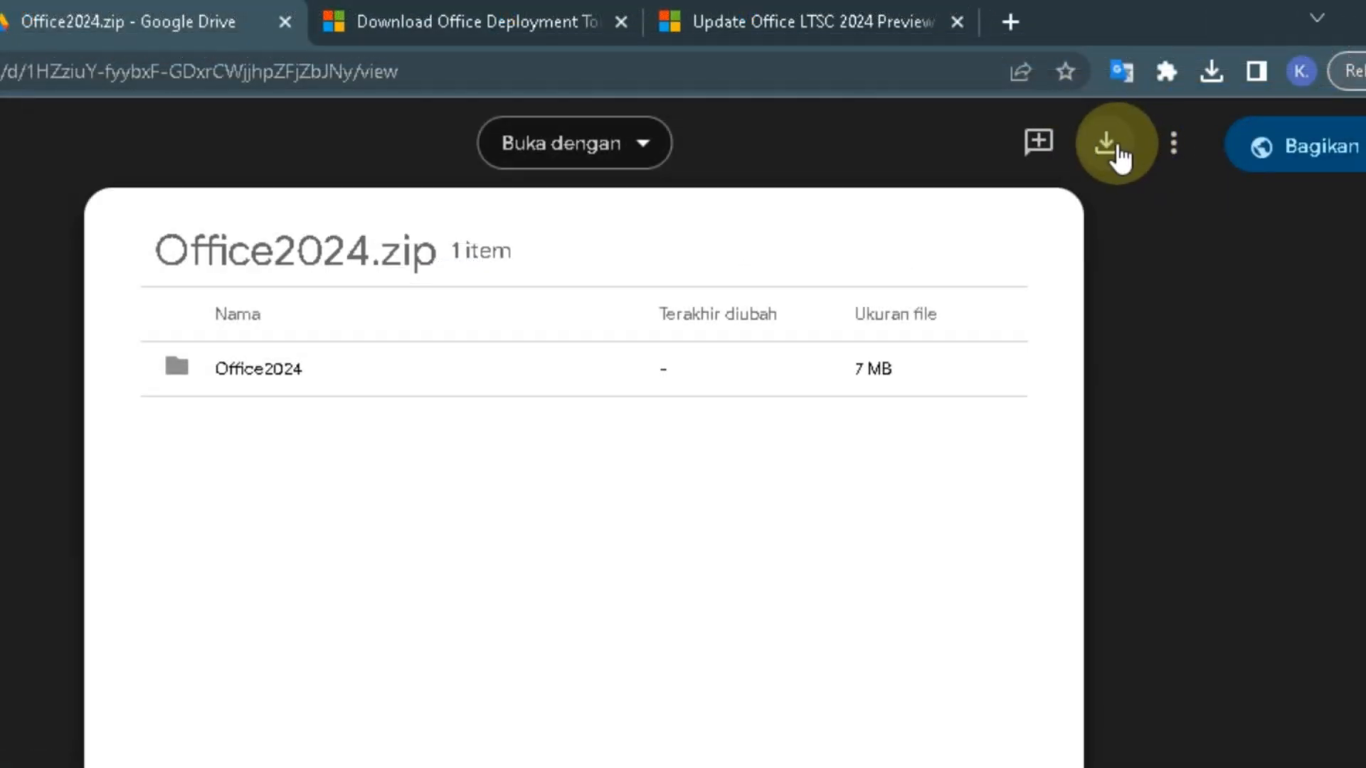
left_click(1079, 102)
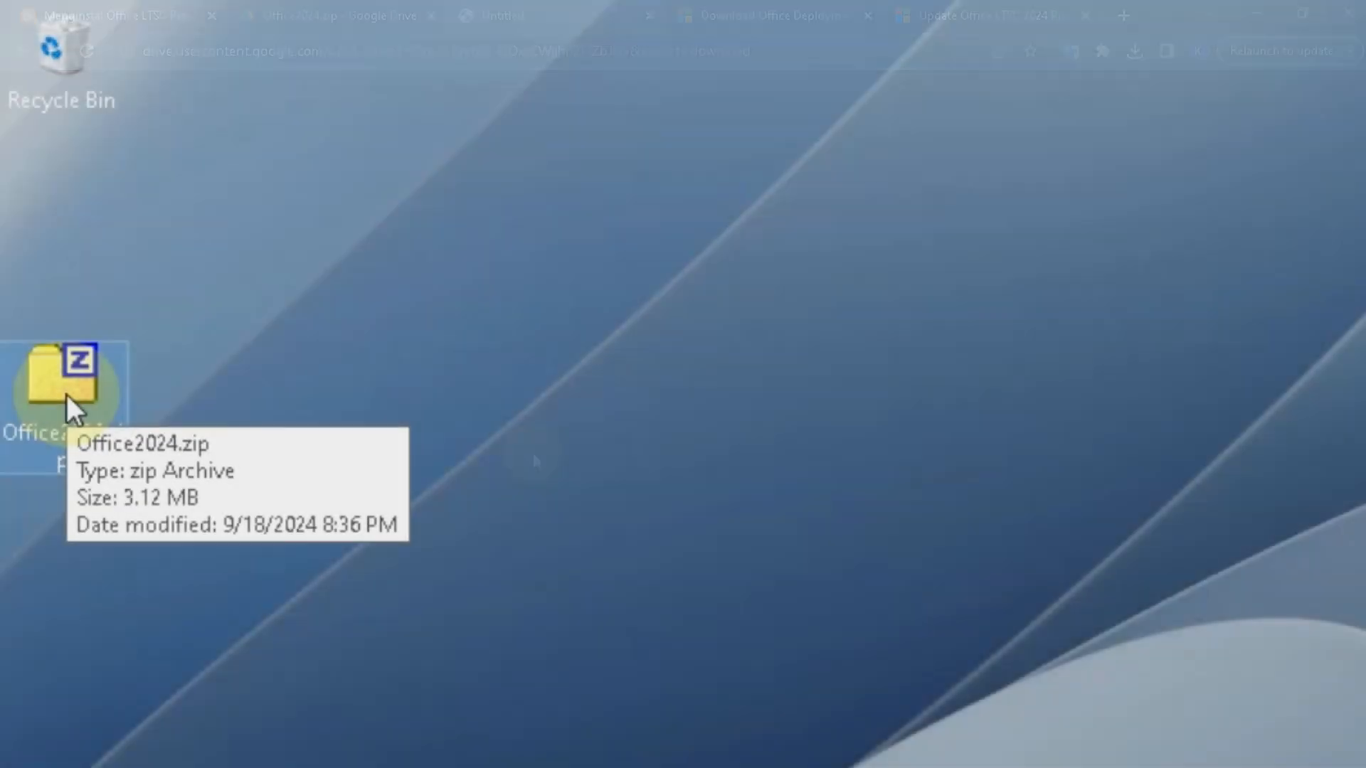
- Extract Office2024.zip on the desktop with 7-Zip and open the extracted Office2024 folder
right_click(66, 394)
mouse_move(497, 448)
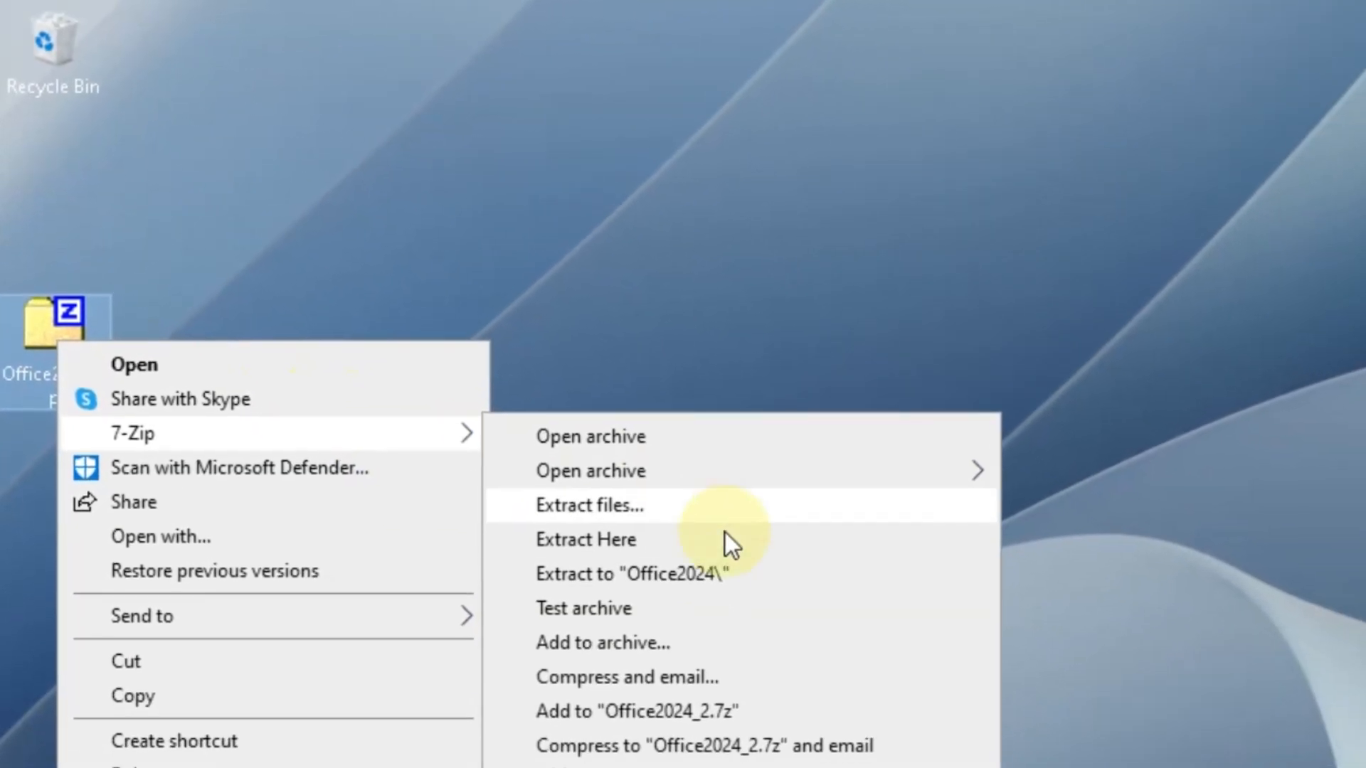
left_click(747, 562)
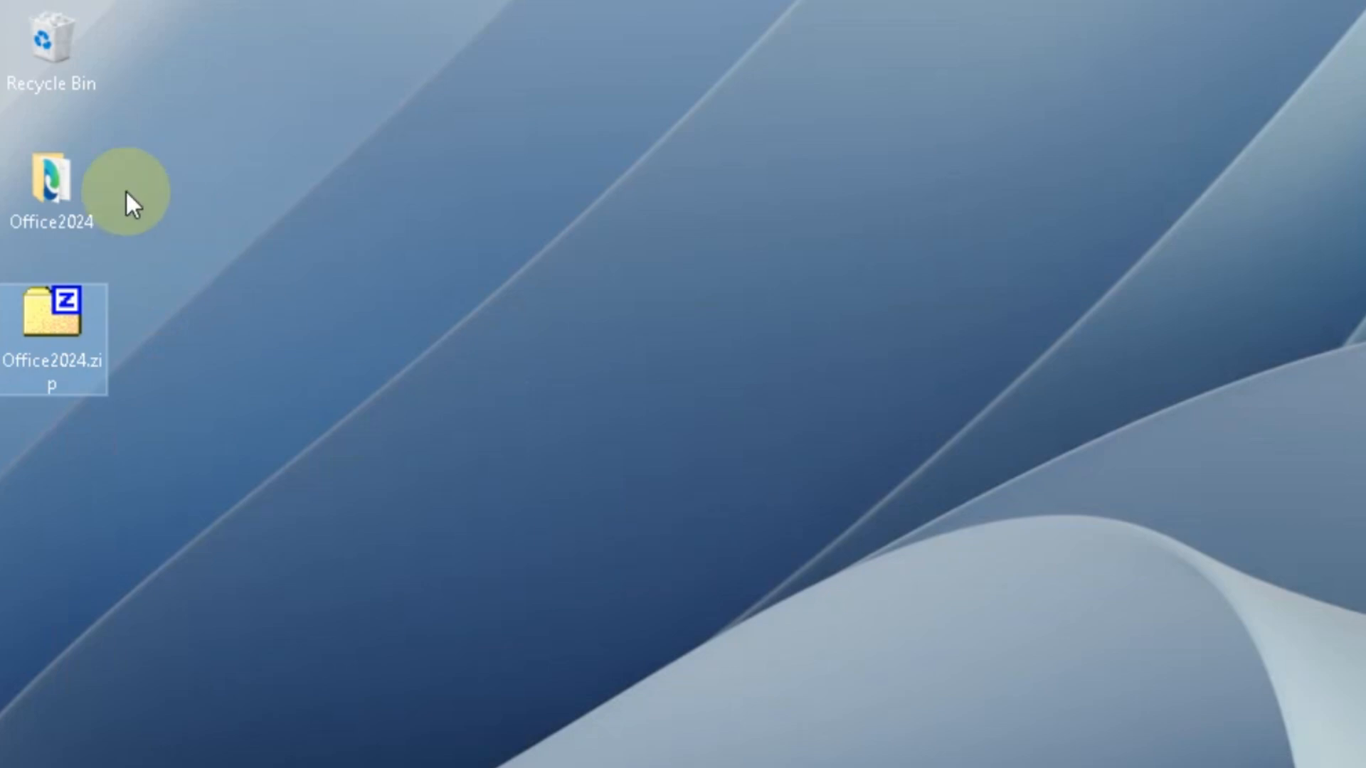
double_click(49, 188)
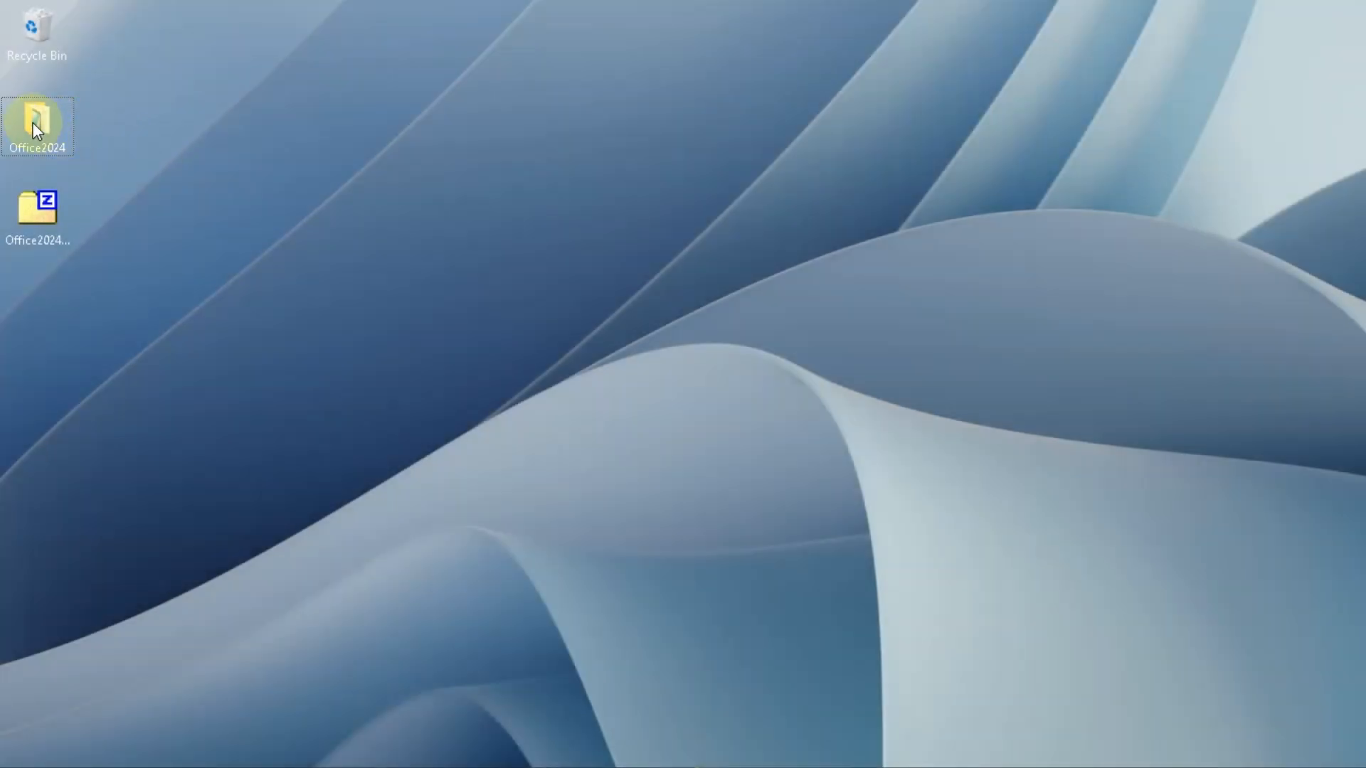
- Review configuration.xml, setup.exe and Petunjuk.txt in the extracted Office2024 folder
double_click(32, 123)
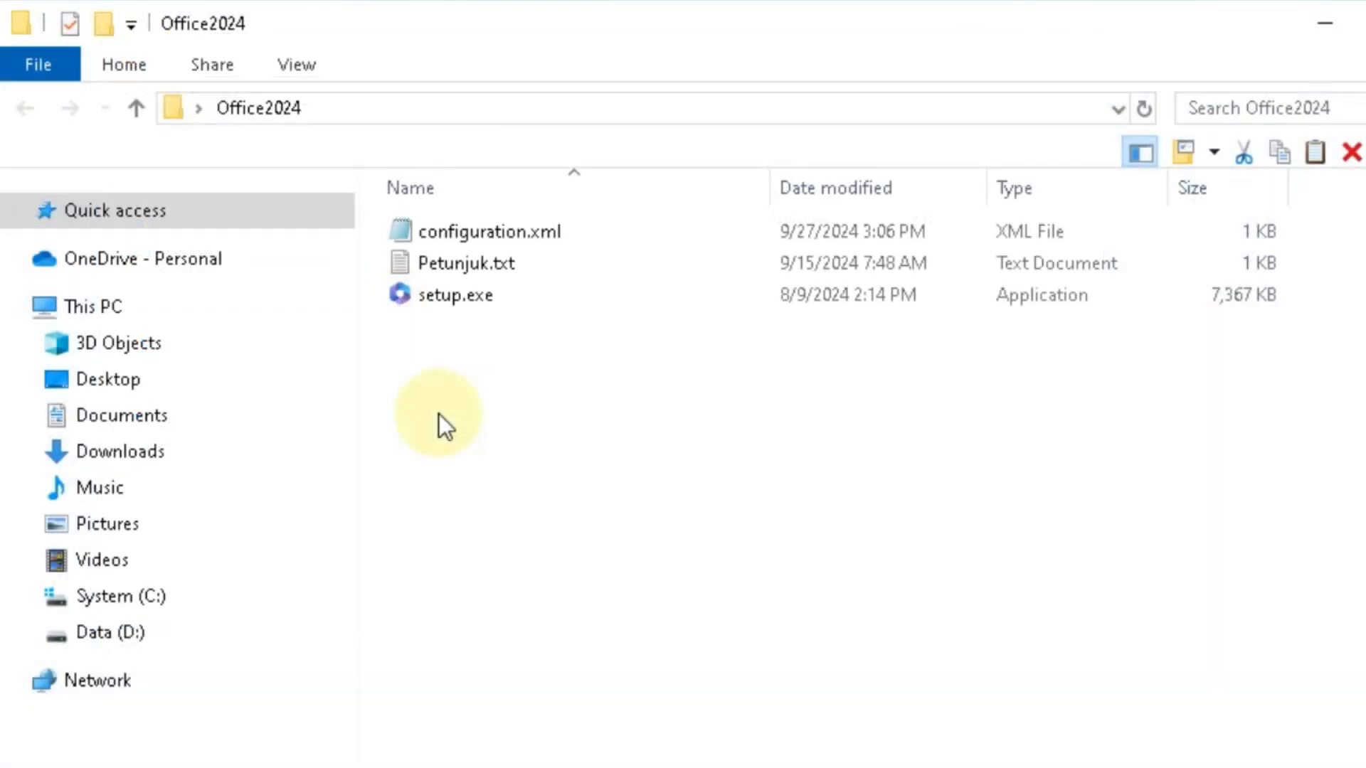
left_click(565, 230)
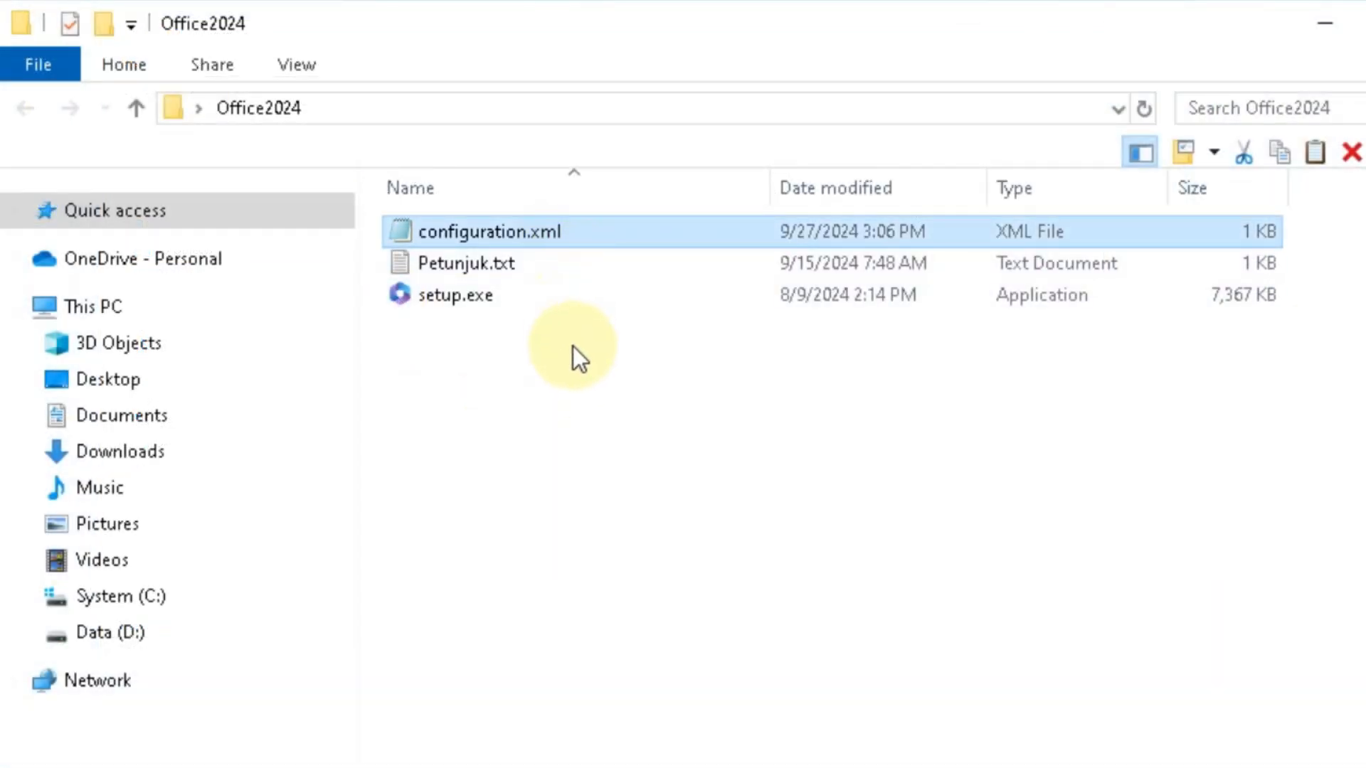
left_click(476, 301)
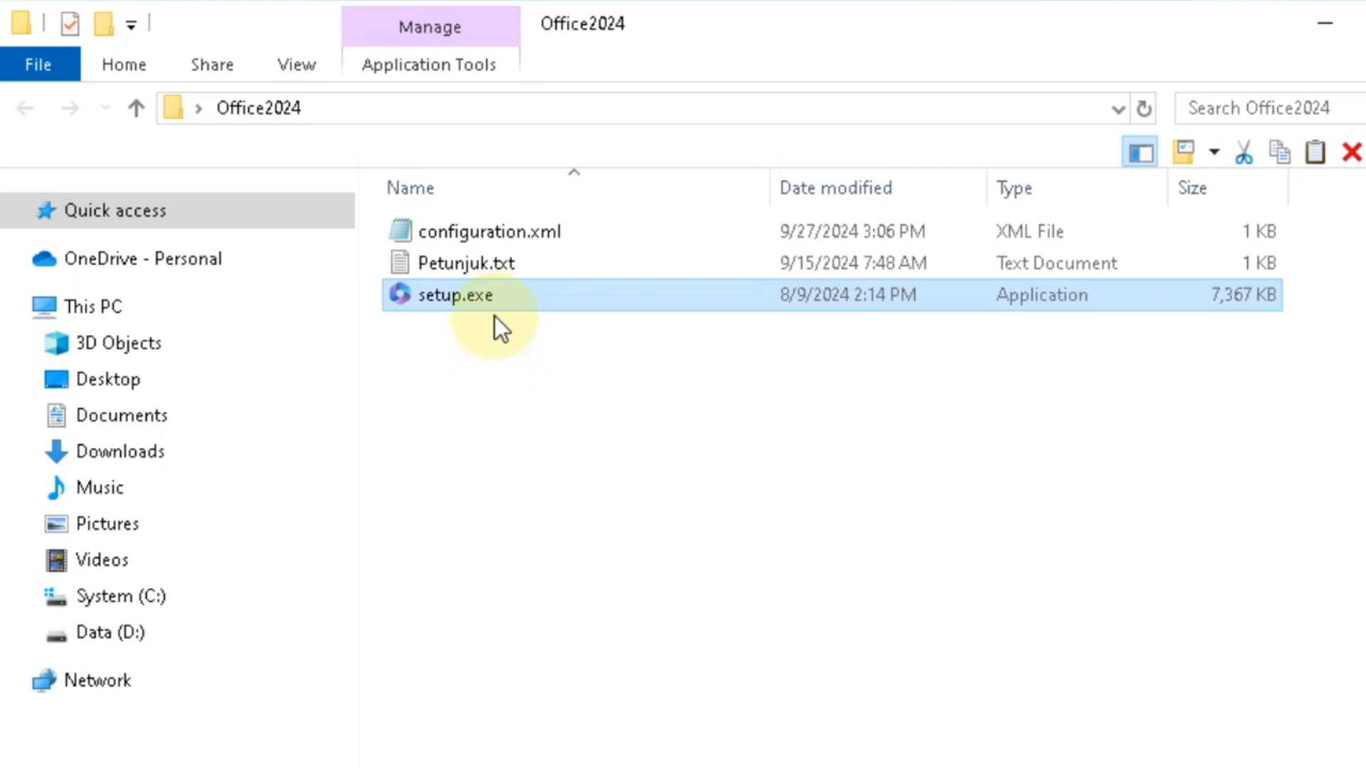
left_click(503, 268)
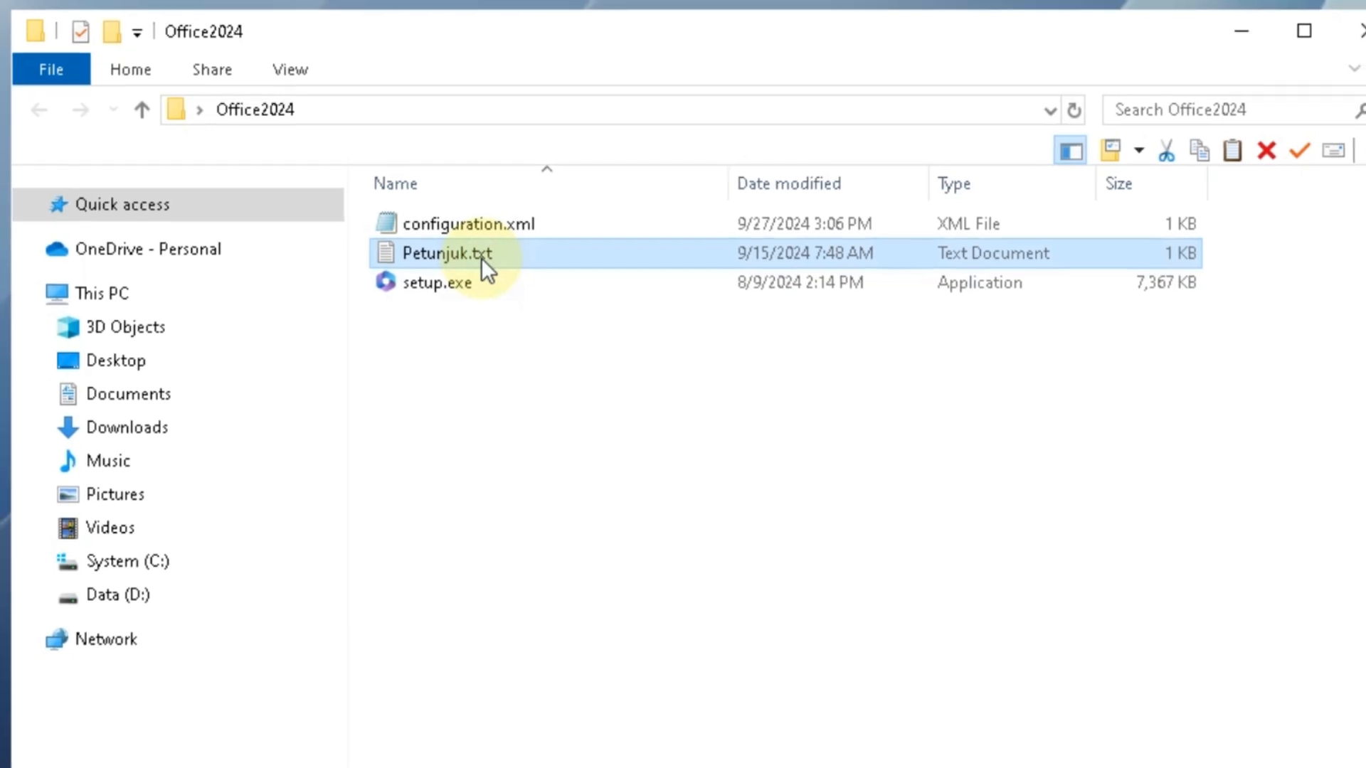
left_click(517, 409)
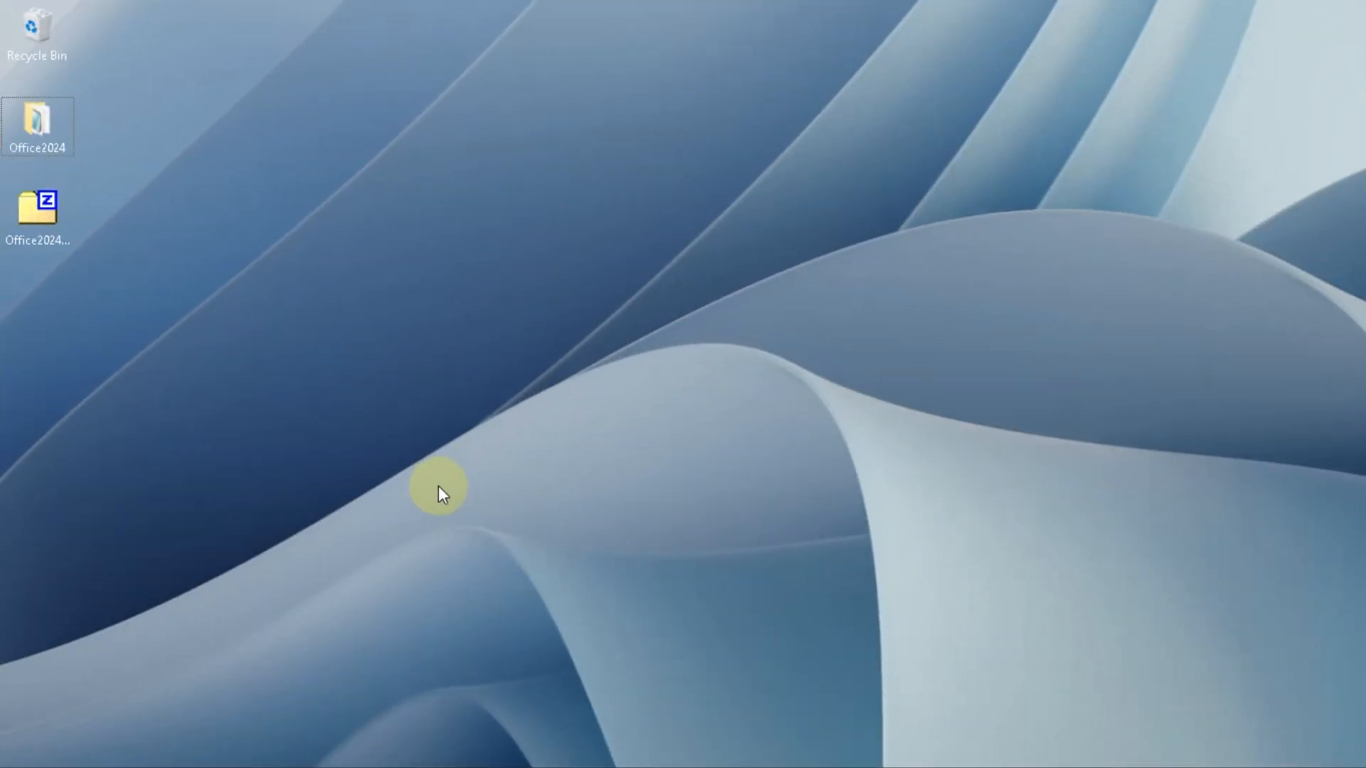
- Open Command Prompt as administrator
key("super")
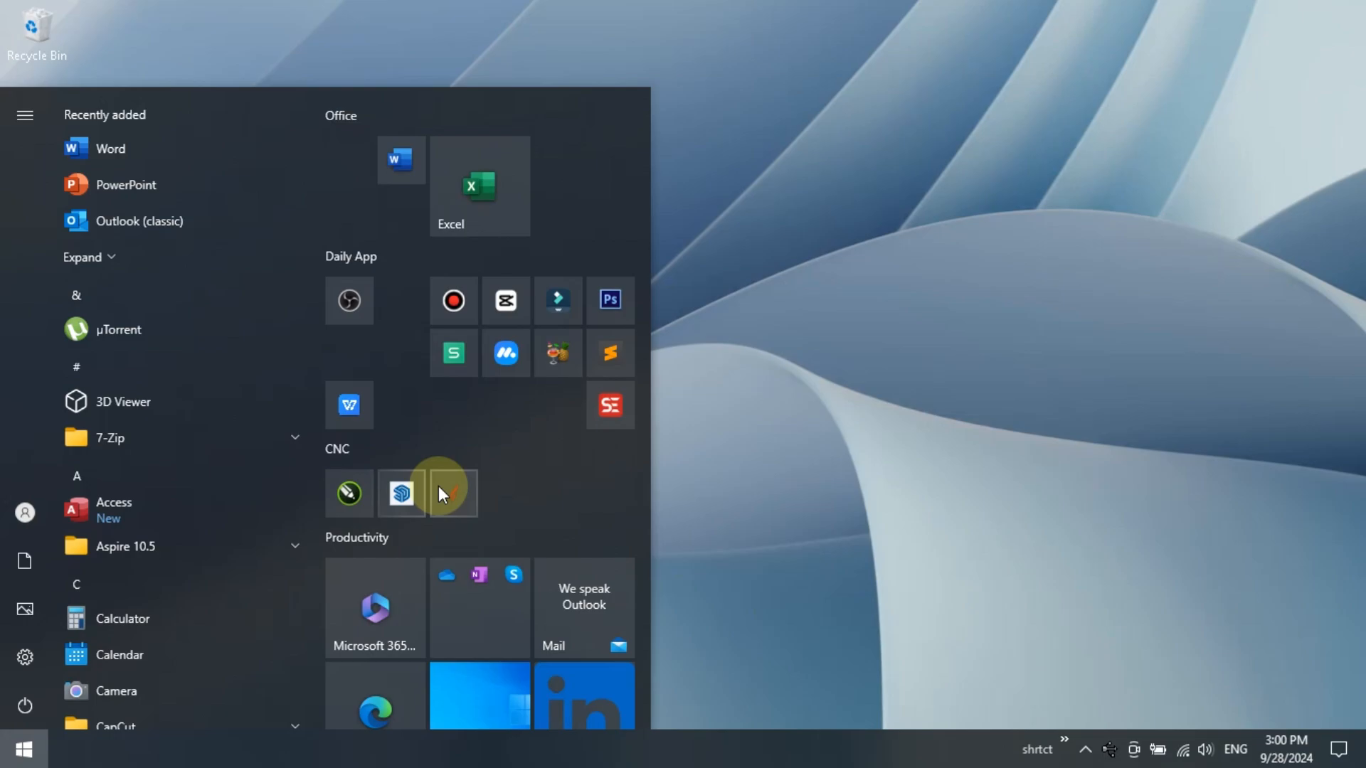
type("cmd")
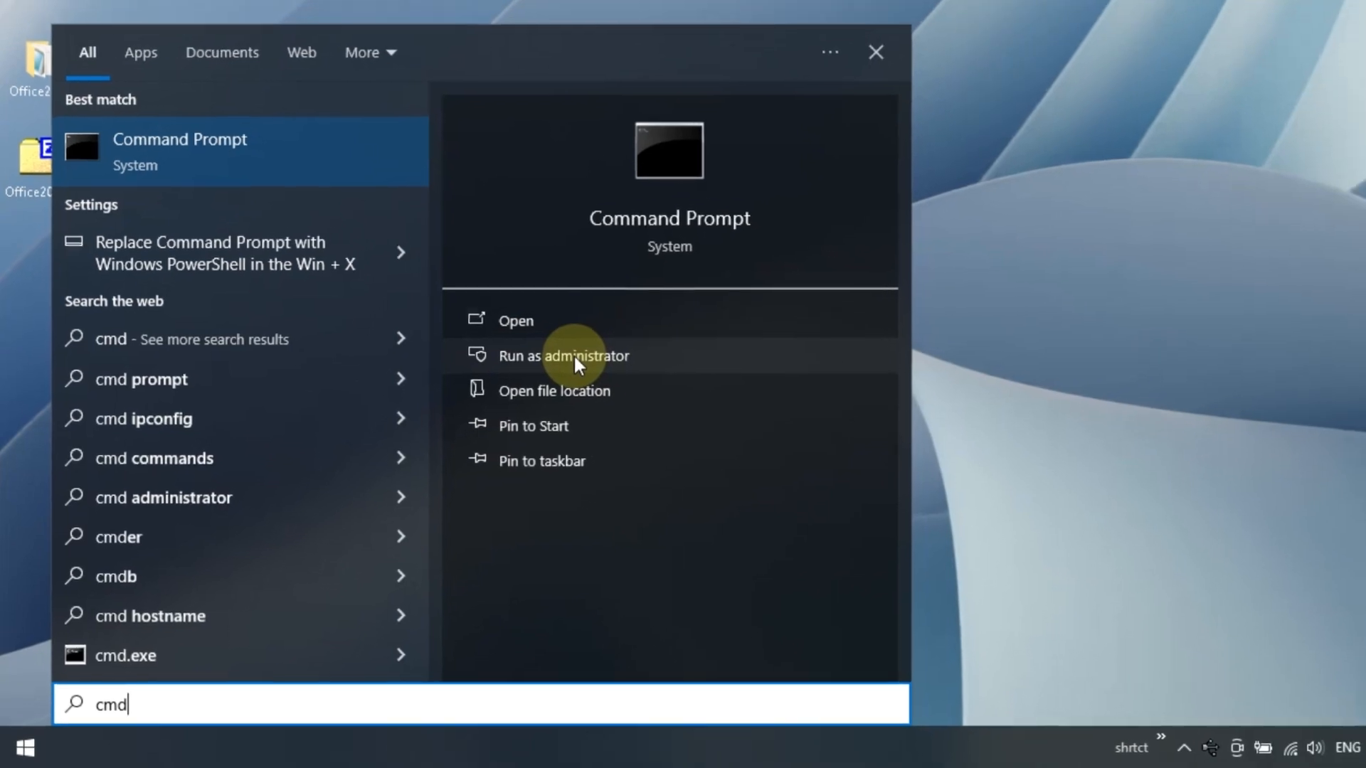
left_click(573, 354)
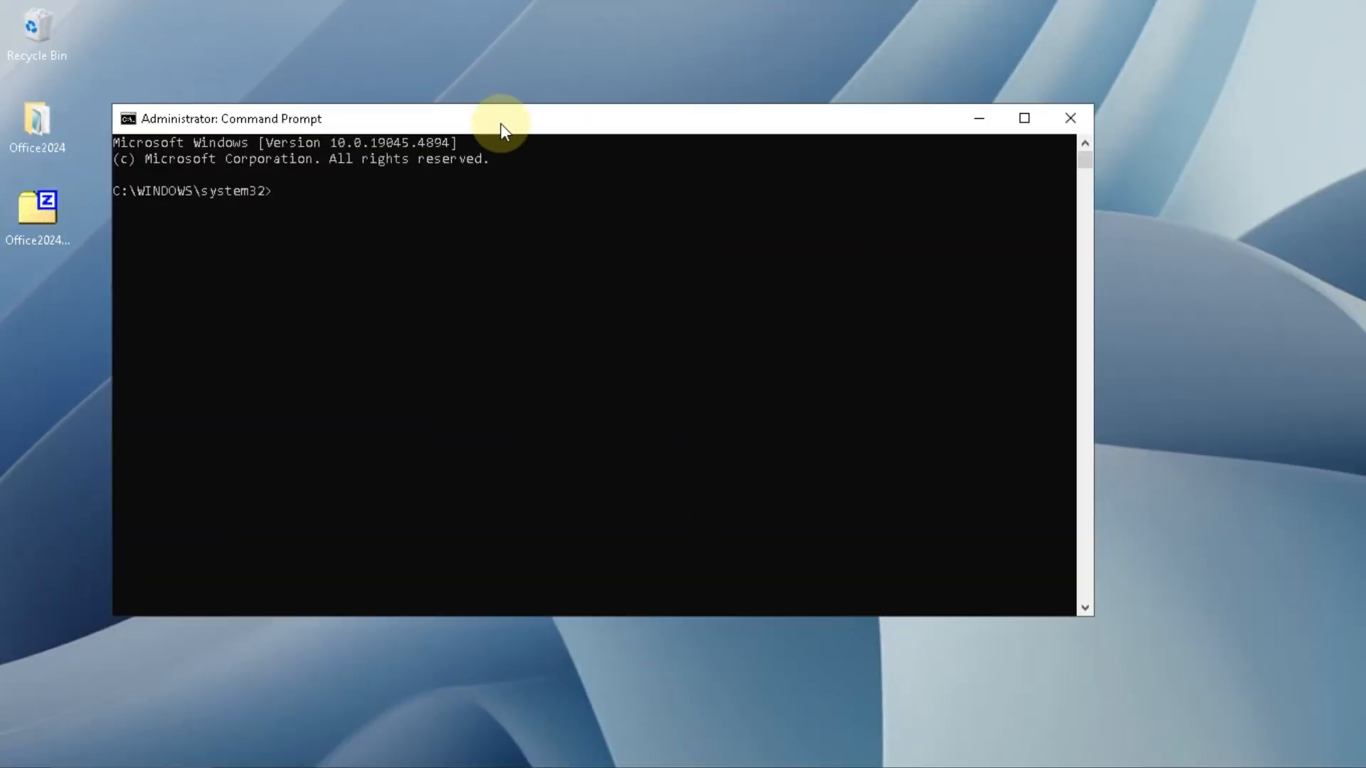
- Open the Office2024 folder on the desktop and copy its full path, D:\Desktop\Office2024
double_click(36, 122)
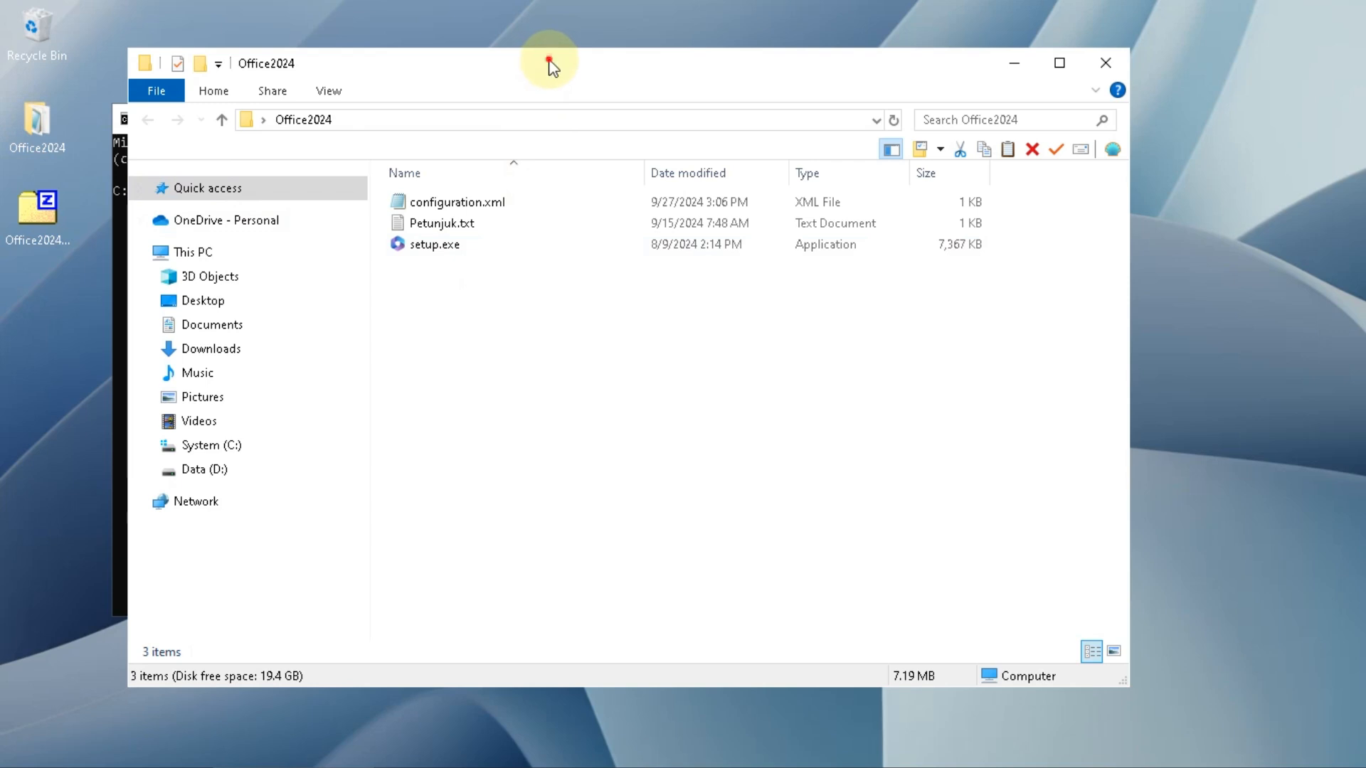
left_click_drag(549, 62, 595, 78)
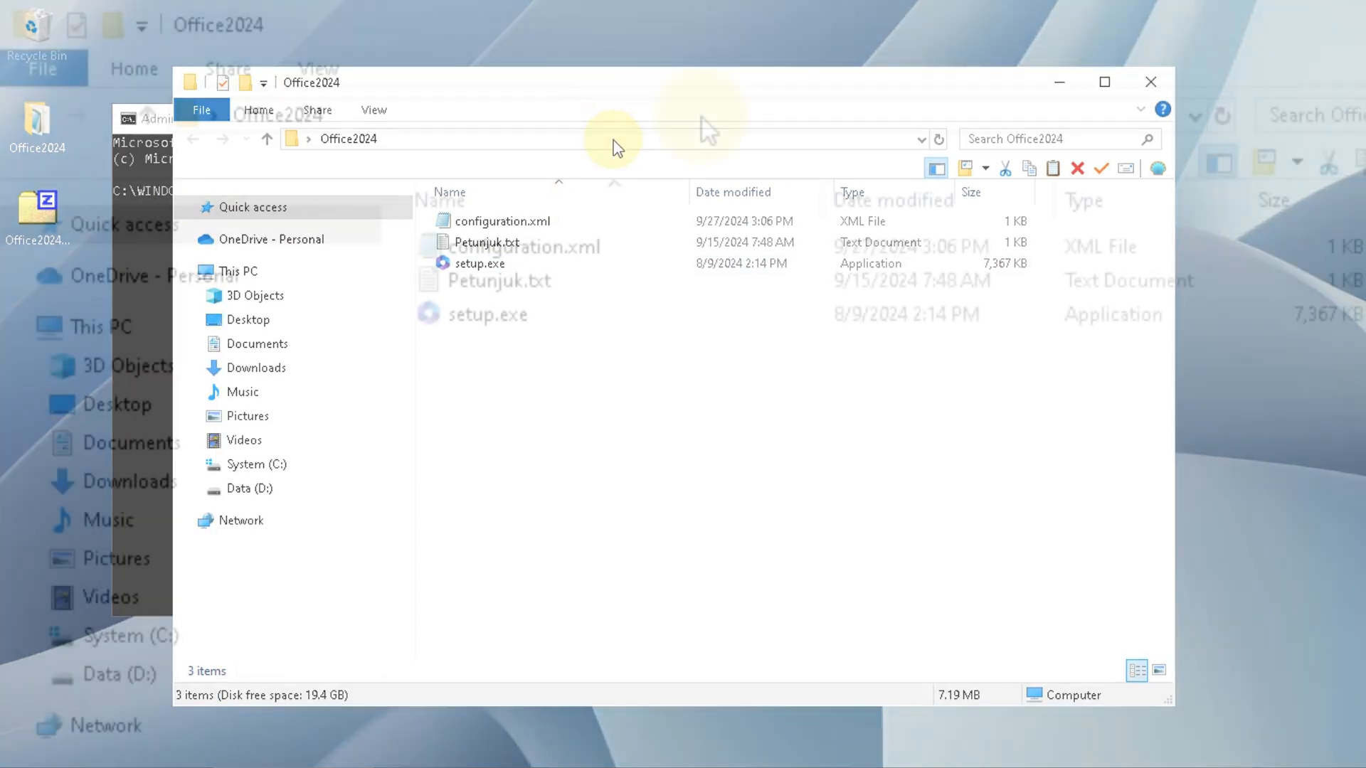
left_click(616, 139)
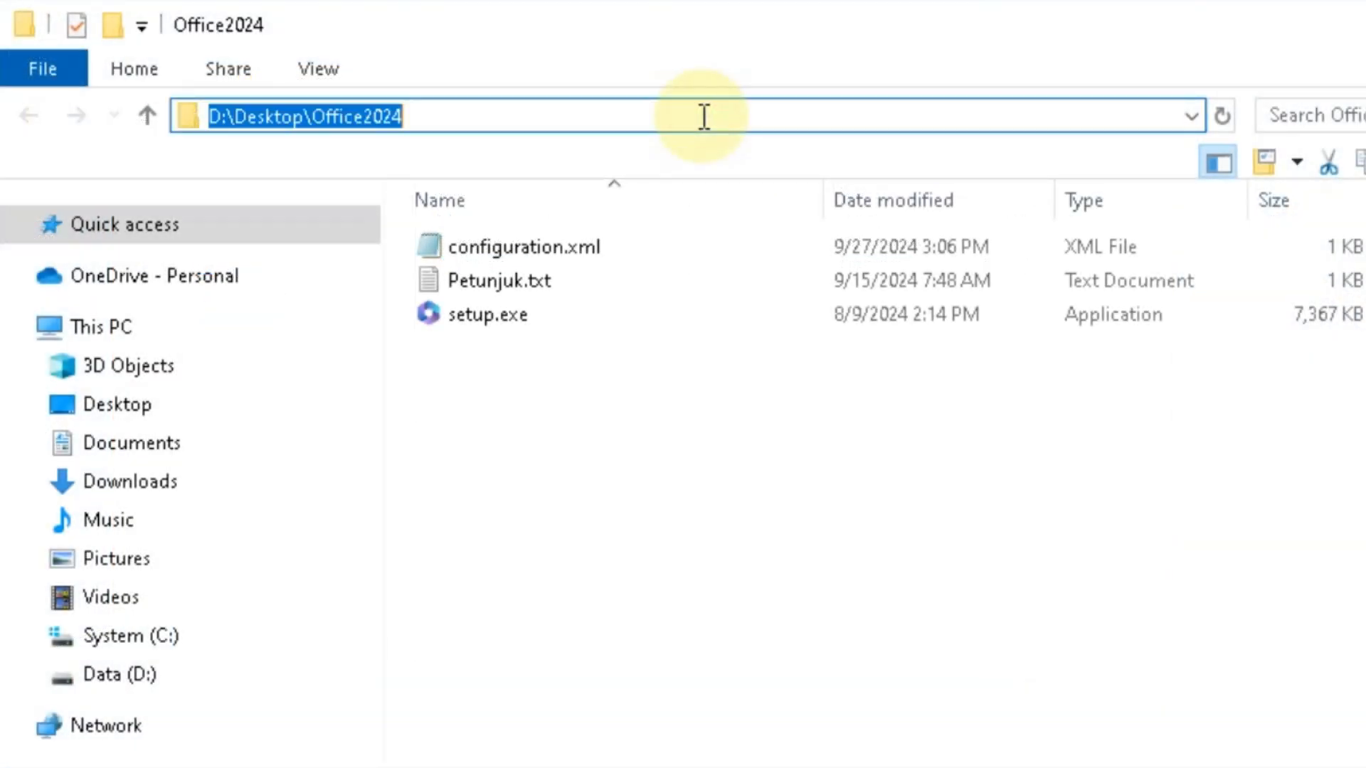
right_click(372, 112)
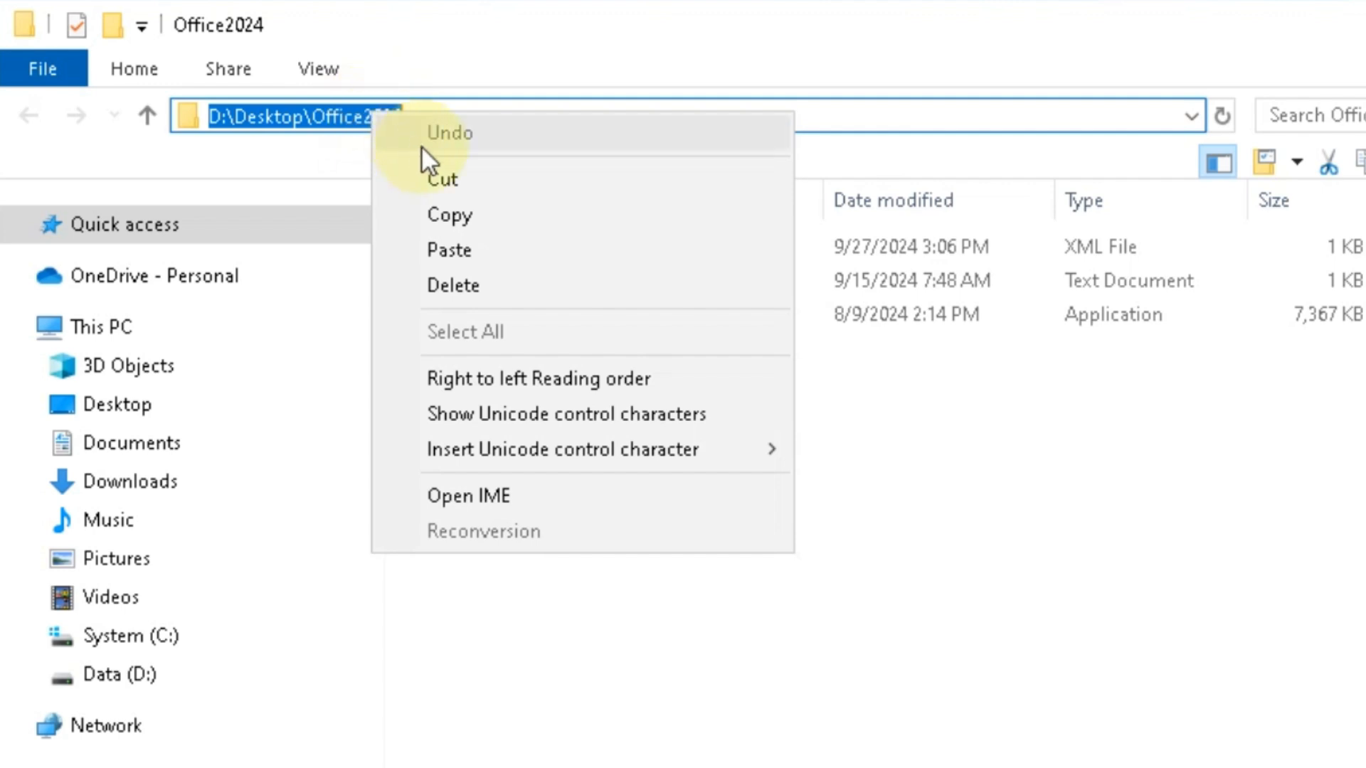
left_click(473, 211)
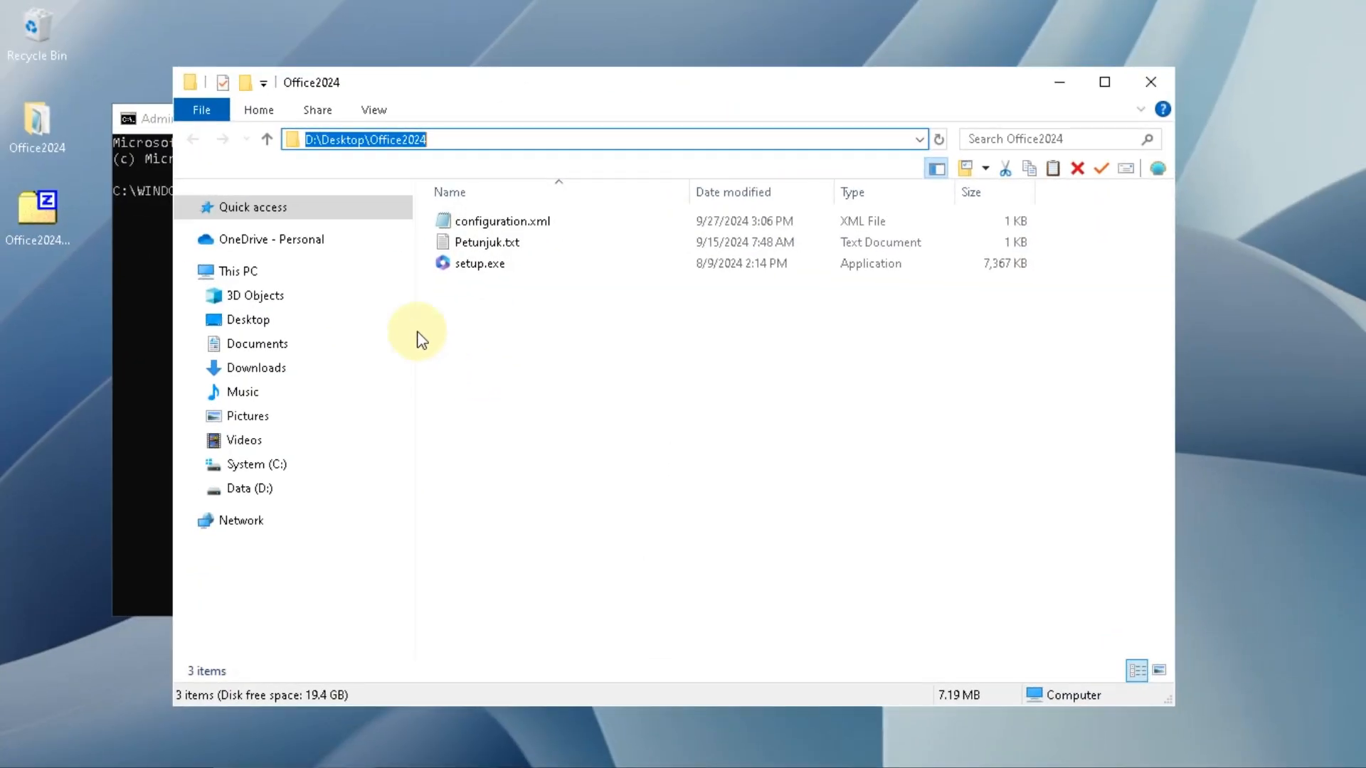
- Change the Command Prompt directory to D:\Desktop\Office2024 using the copied path and switch to drive D
left_click(151, 122)
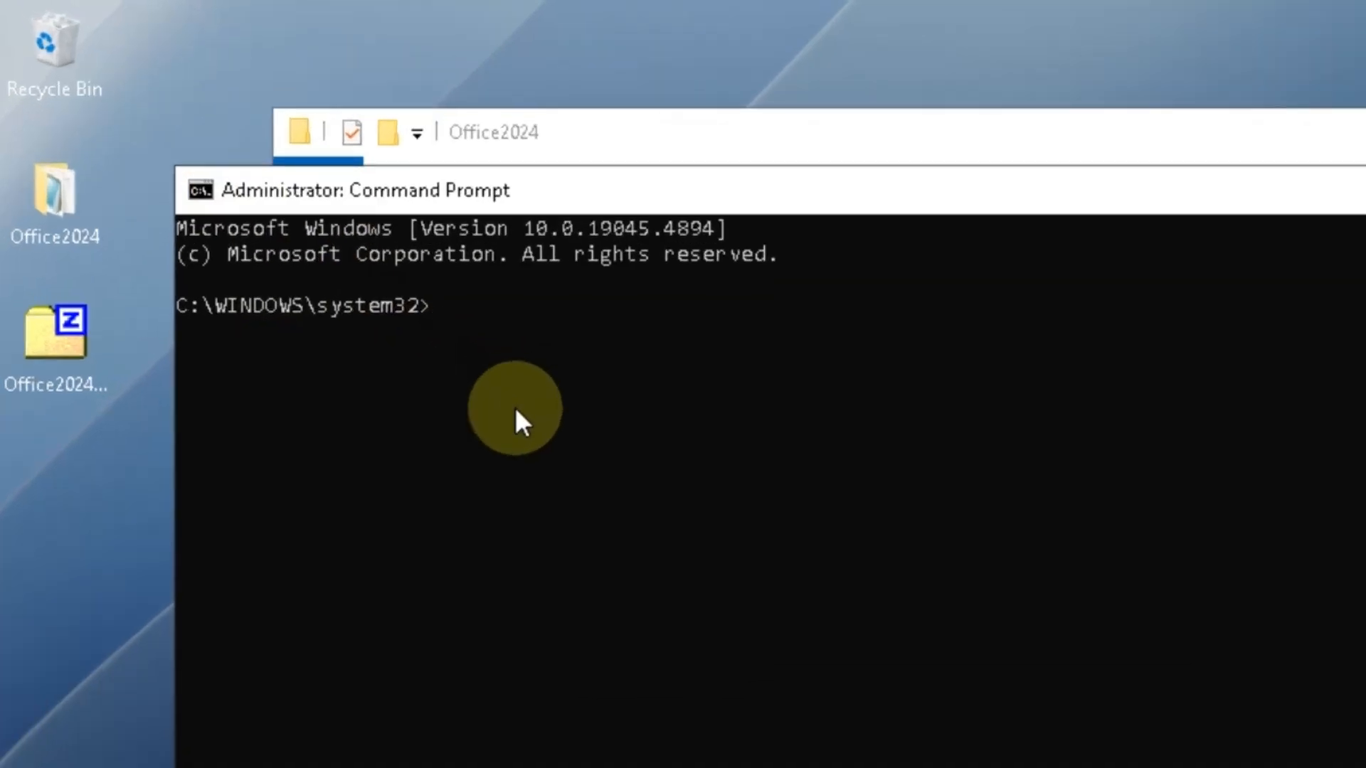
type("cd")
key("ctrl+v")
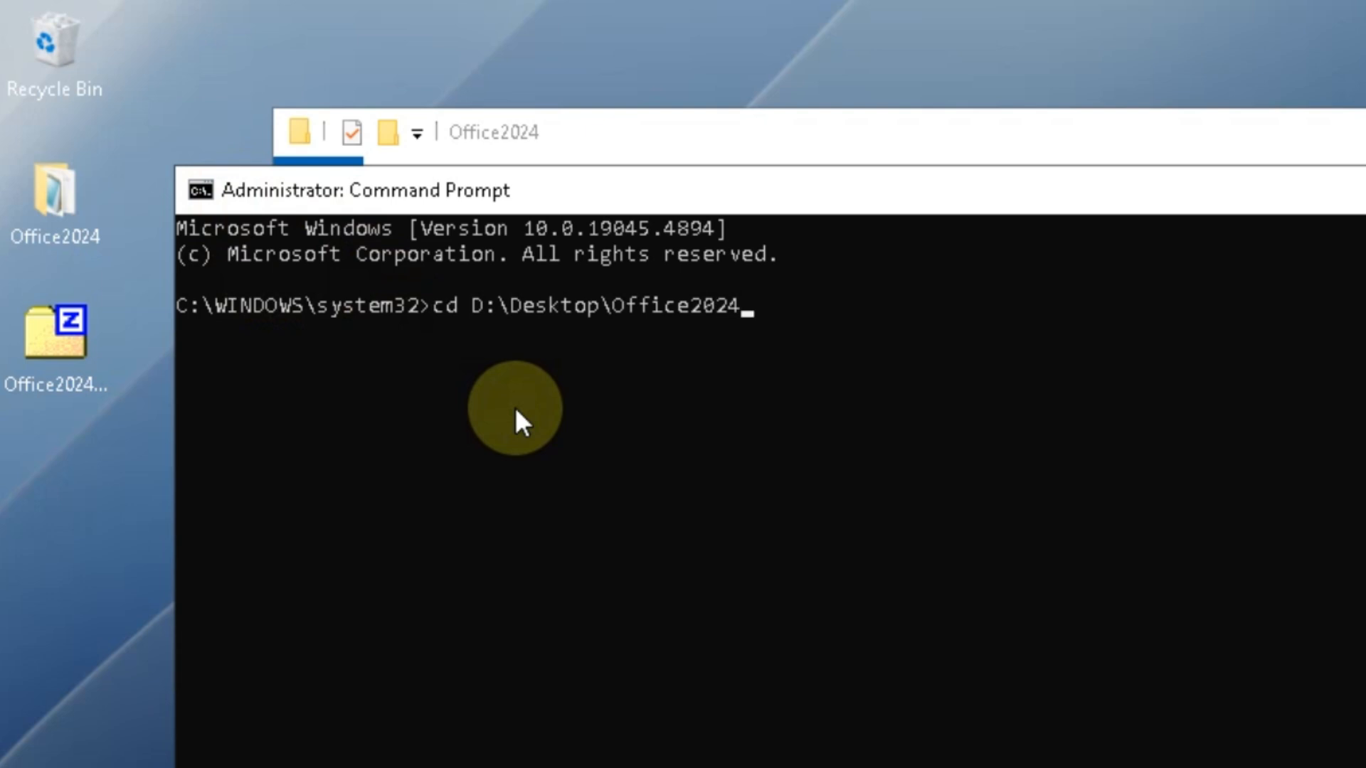
key("Return")
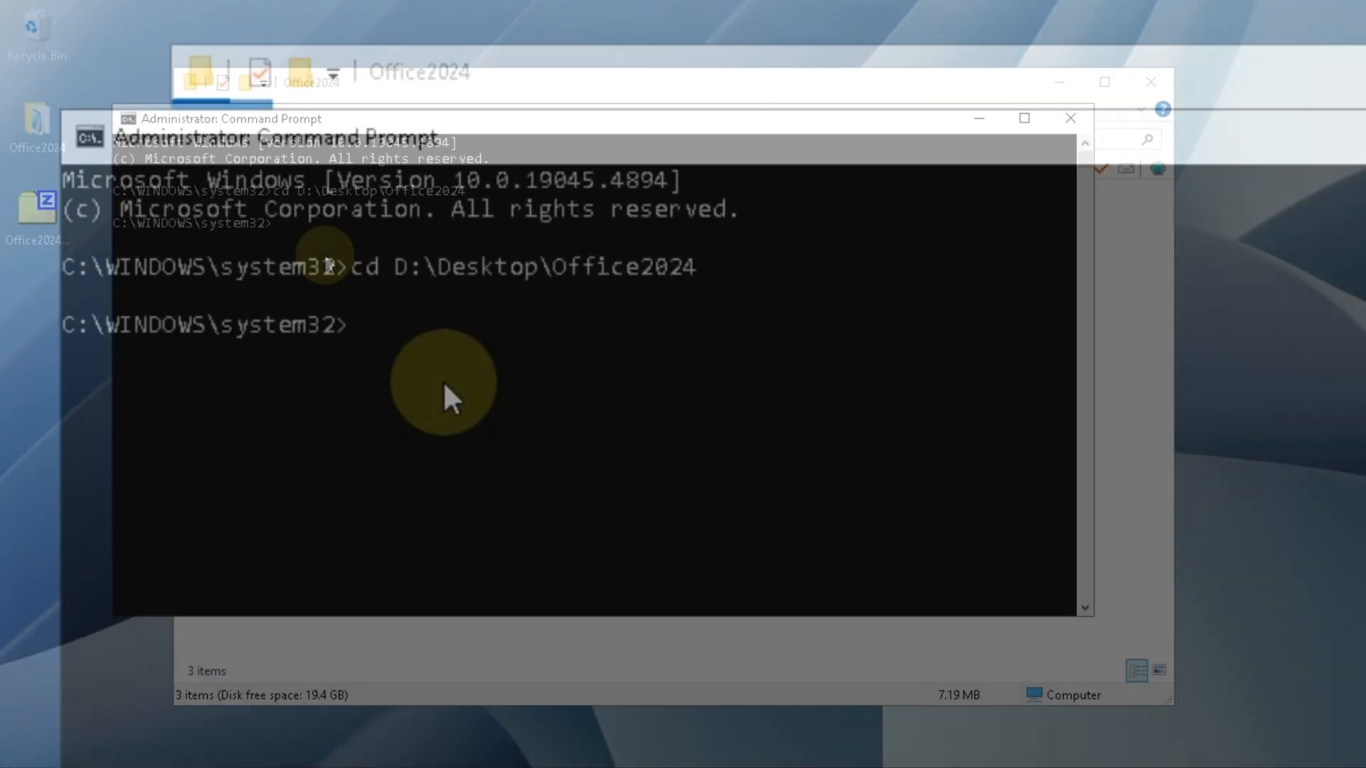
type("d:")
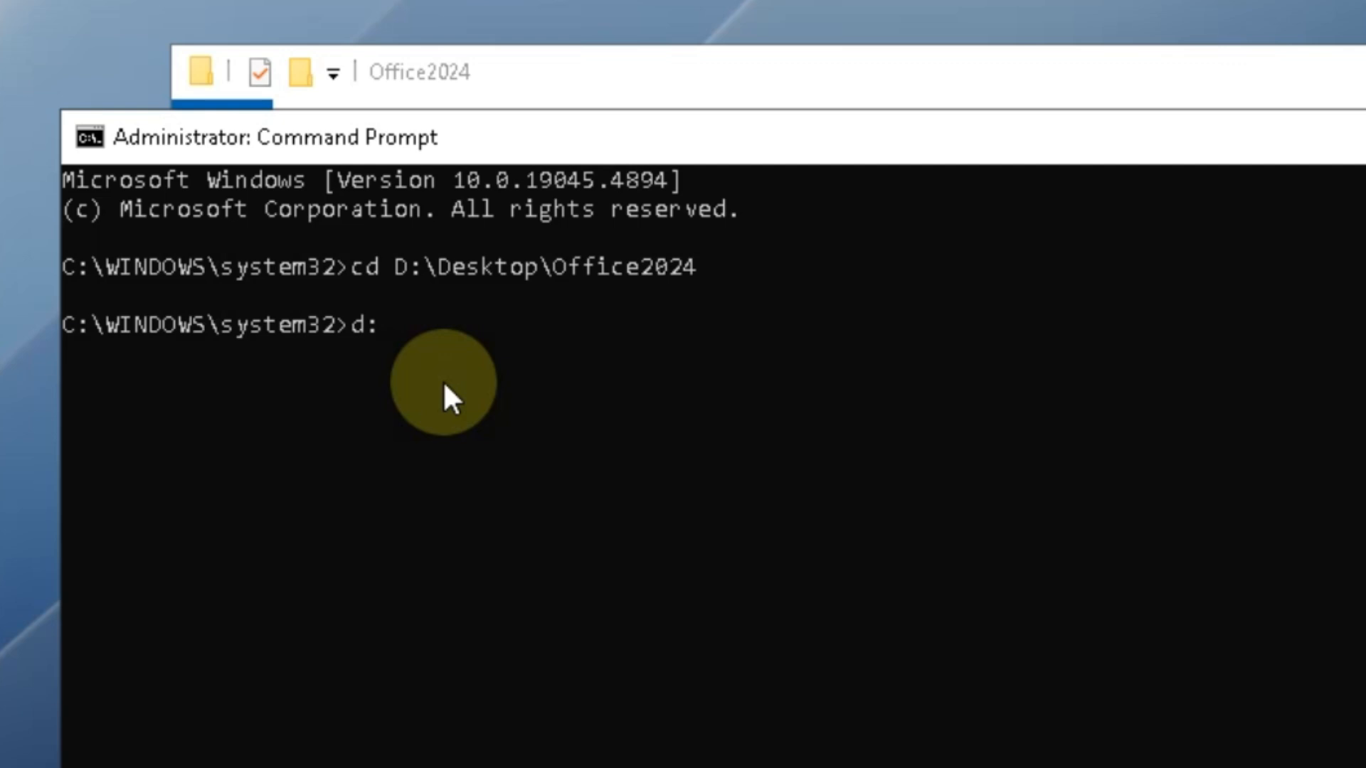
key("Return")
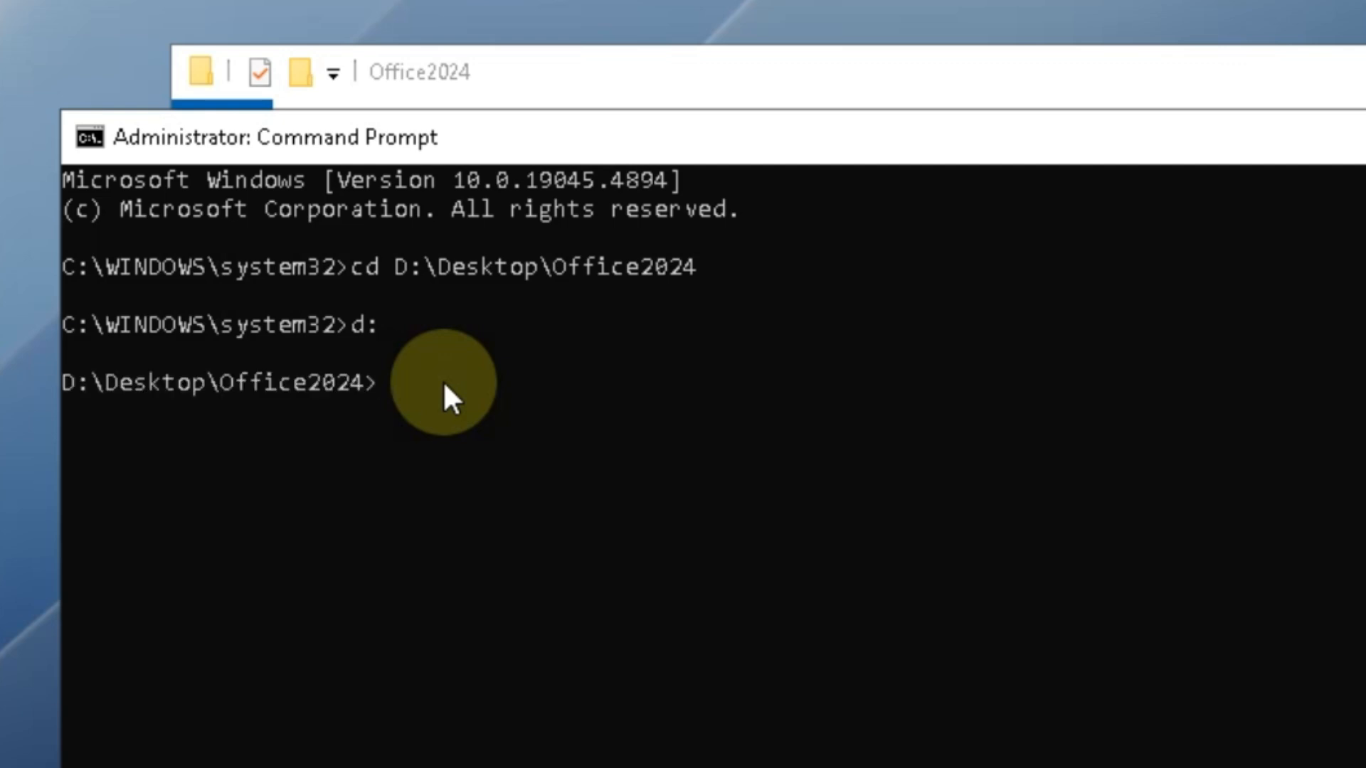
- List the Office2024 directory with dir and check for configuration.xml and setup.exe
type("dir")
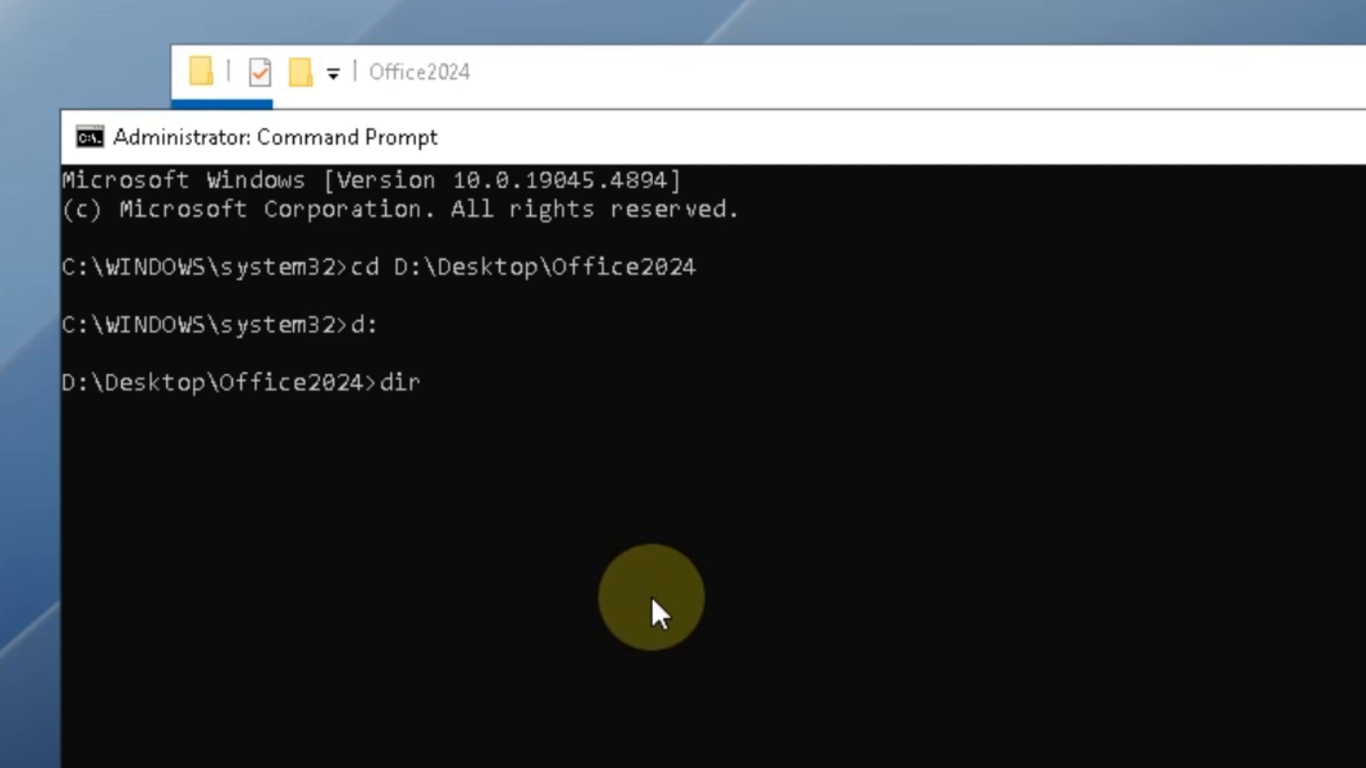
key("Return")
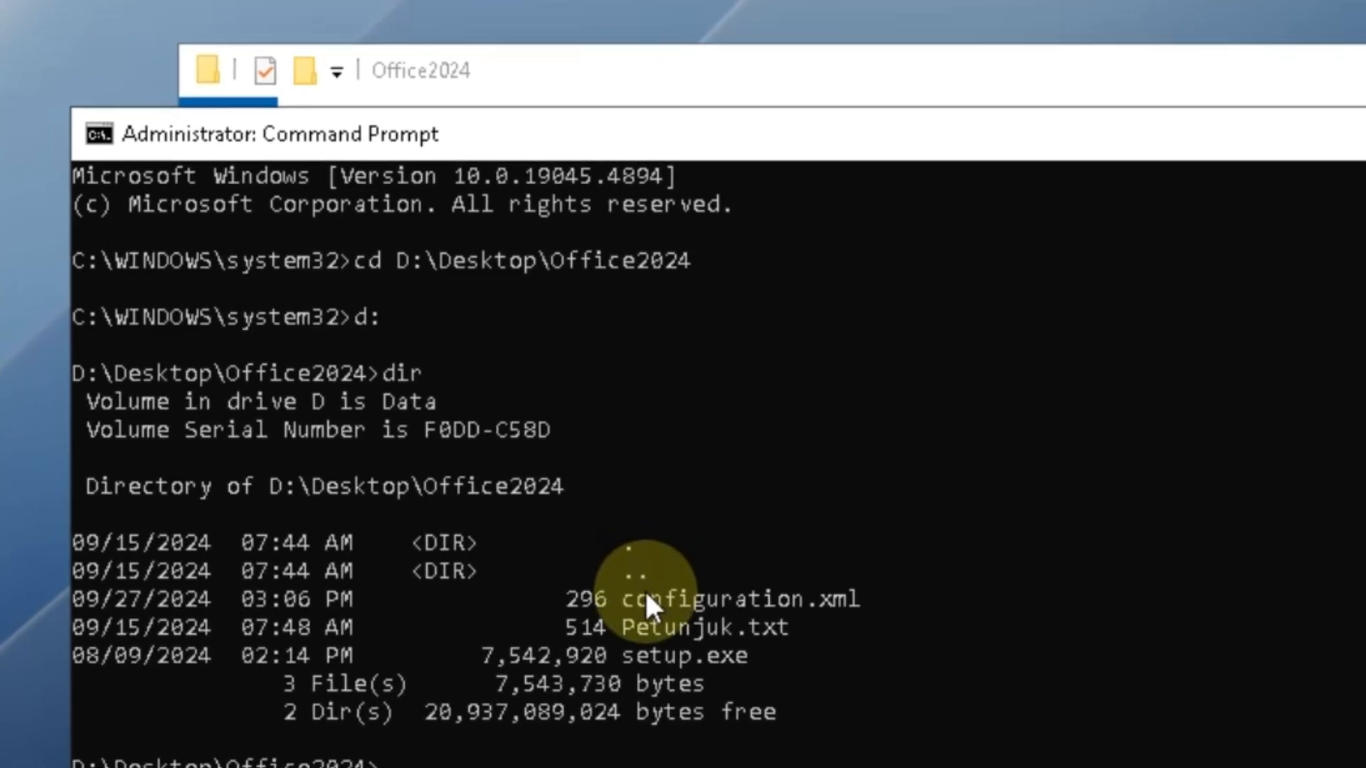
left_click_drag(625, 601, 751, 634)
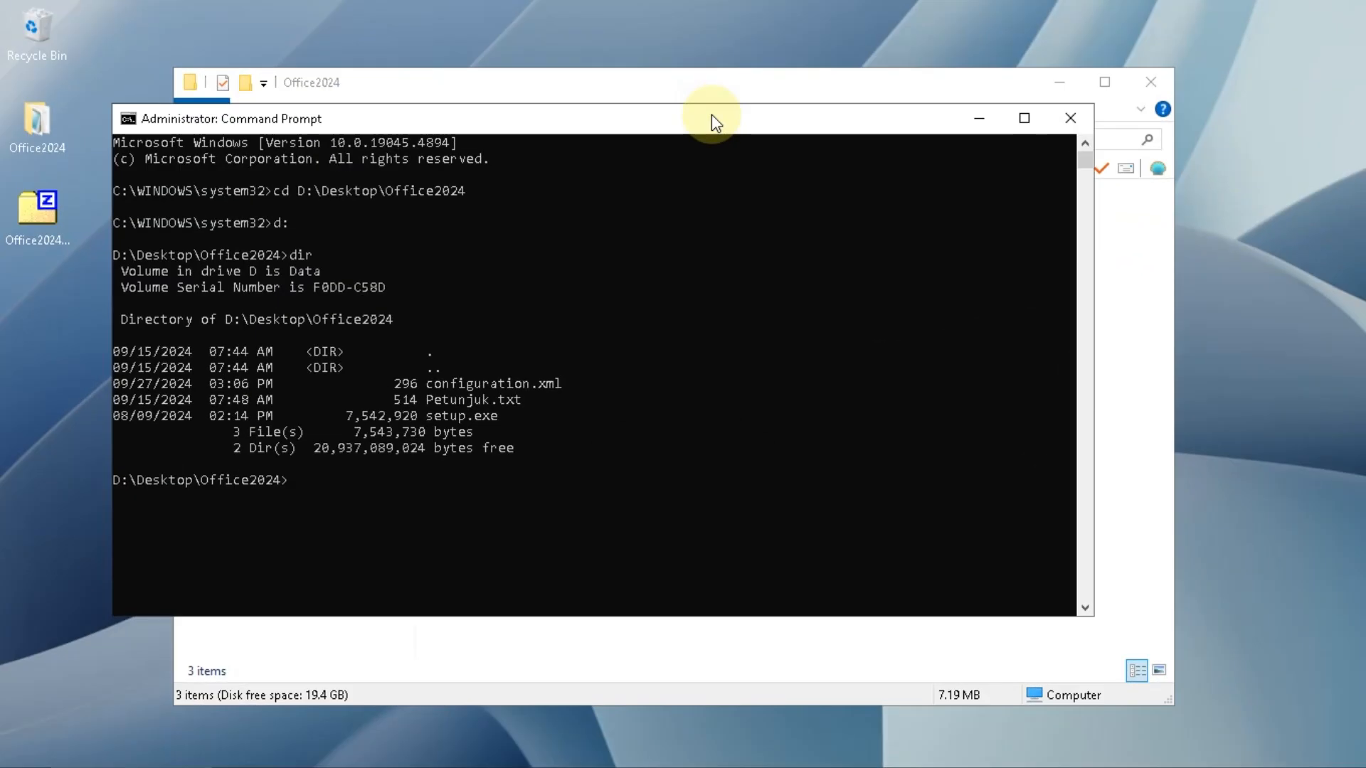
- Open Petunjuk.txt from the Office2024 folder and copy the install command setup.exe /configure configuration.xml
left_click(506, 87)
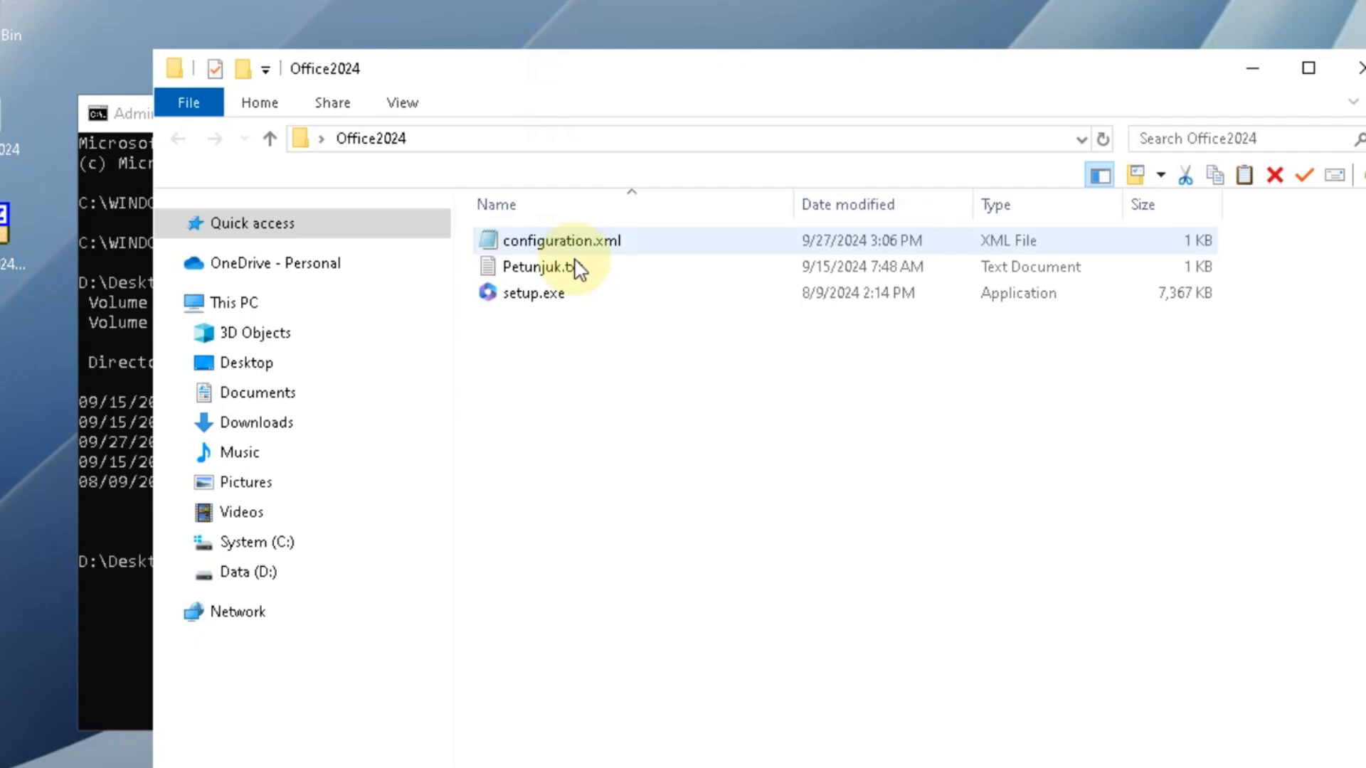
left_click(514, 241)
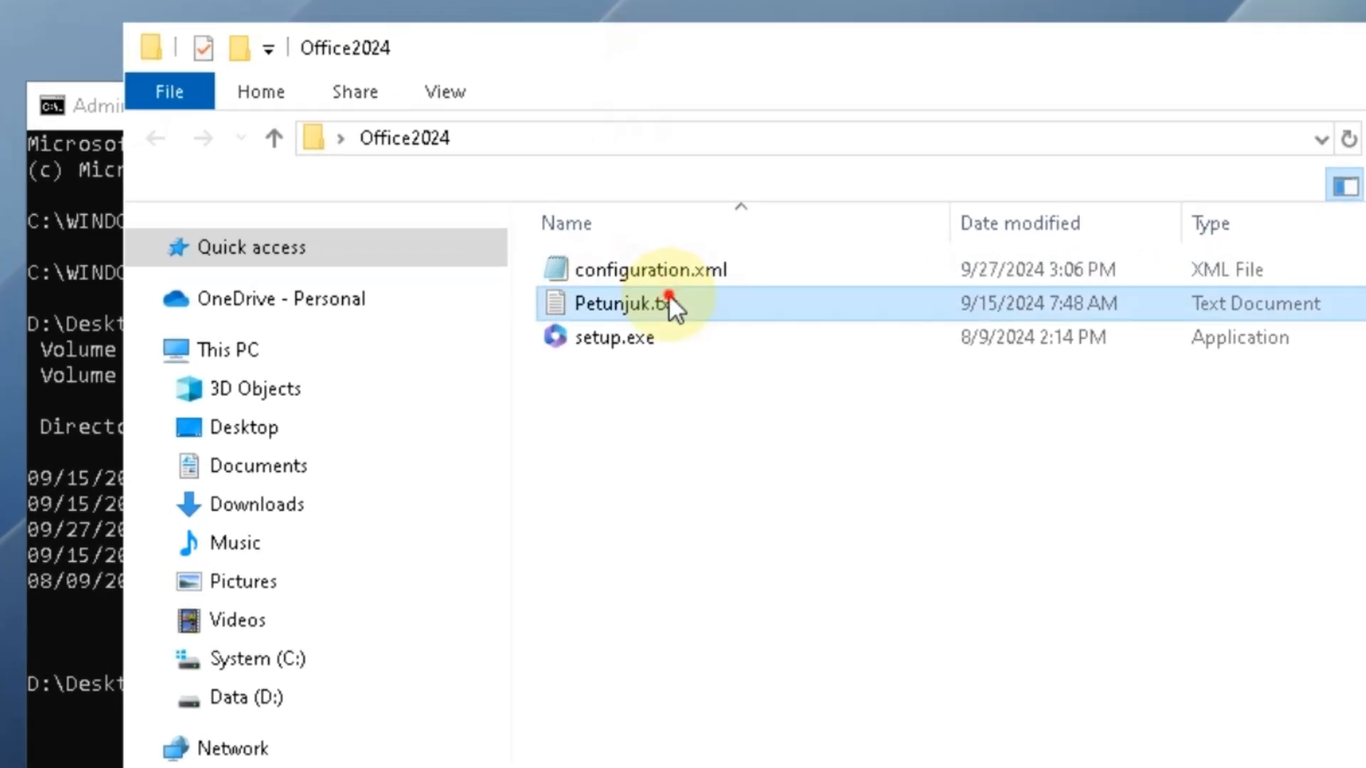
double_click(669, 299)
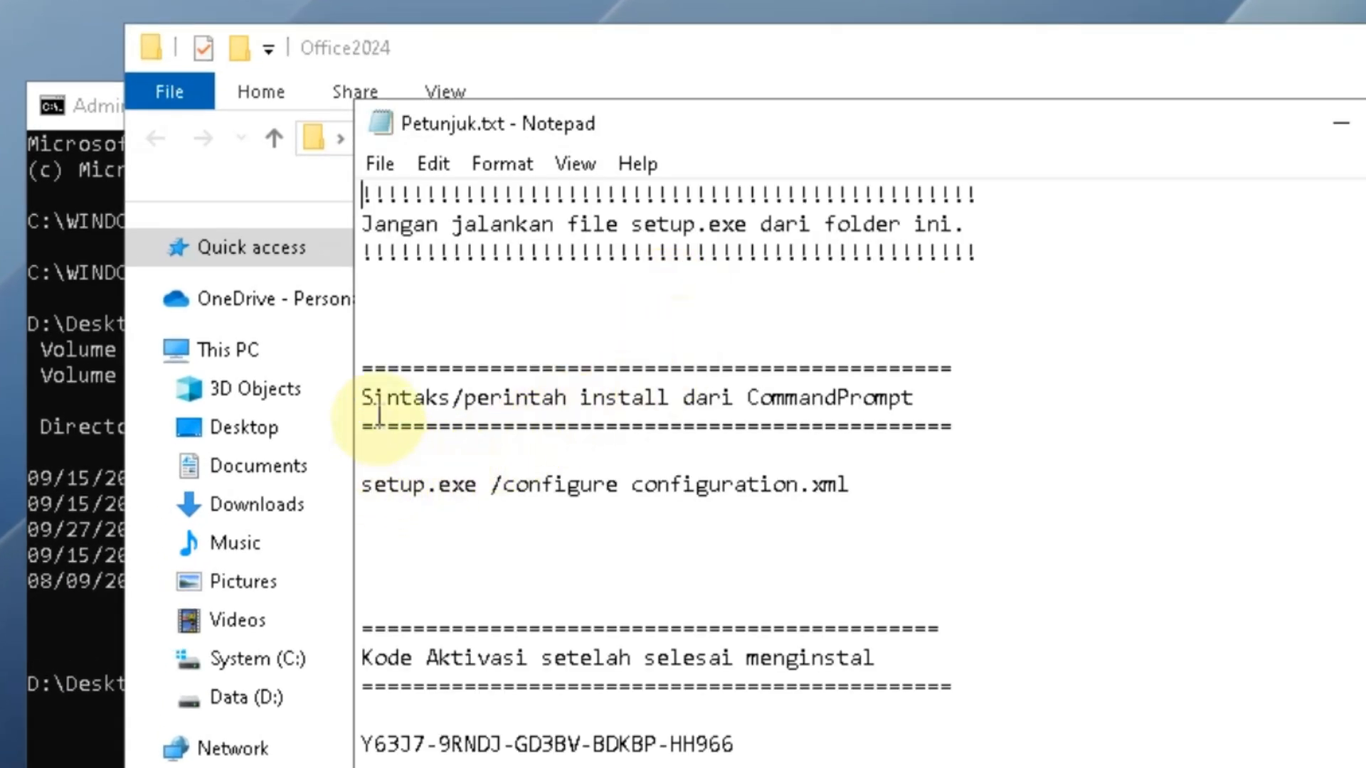
left_click_drag(372, 397, 762, 359)
left_click(386, 486)
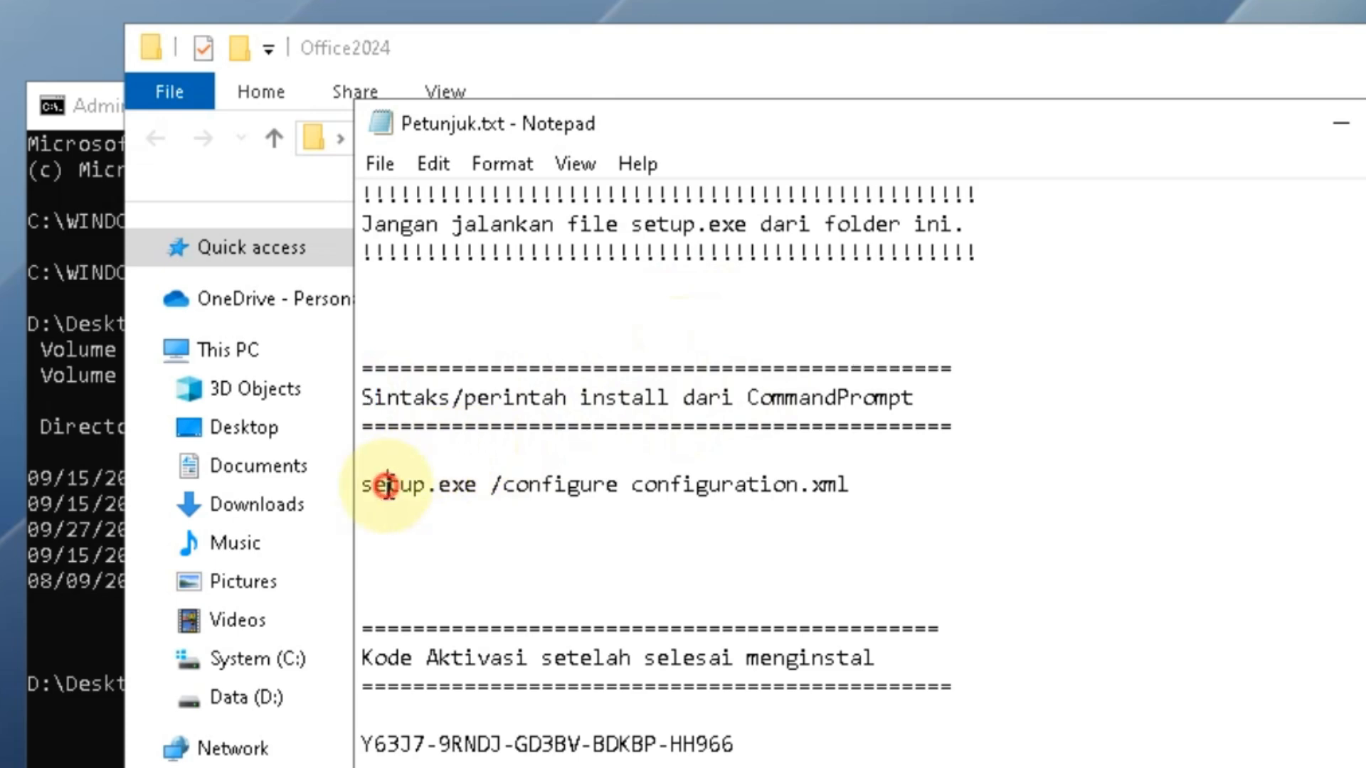
double_click(386, 486)
left_click(874, 483, "shift")
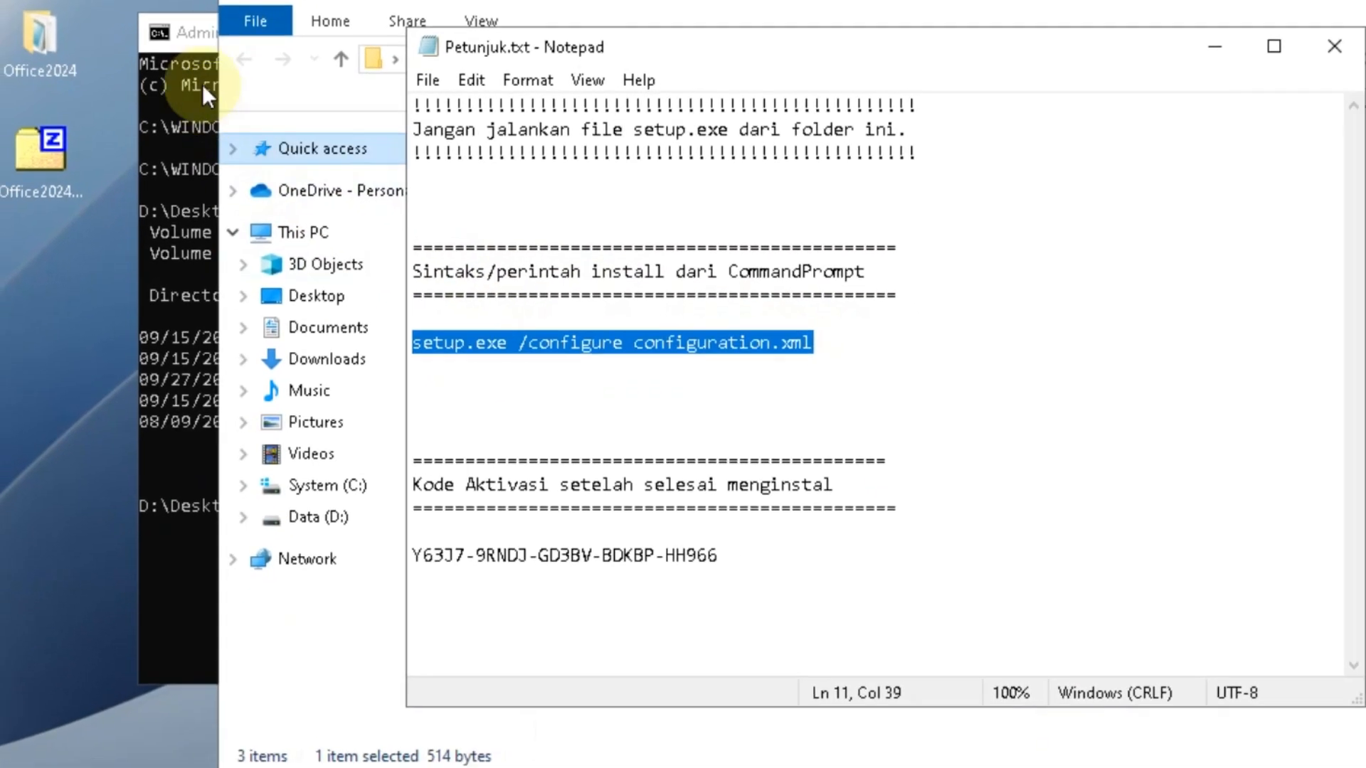
- Run setup.exe /configure configuration.xml in Command Prompt and close the installer once the Office installation finishes
left_click(202, 84)
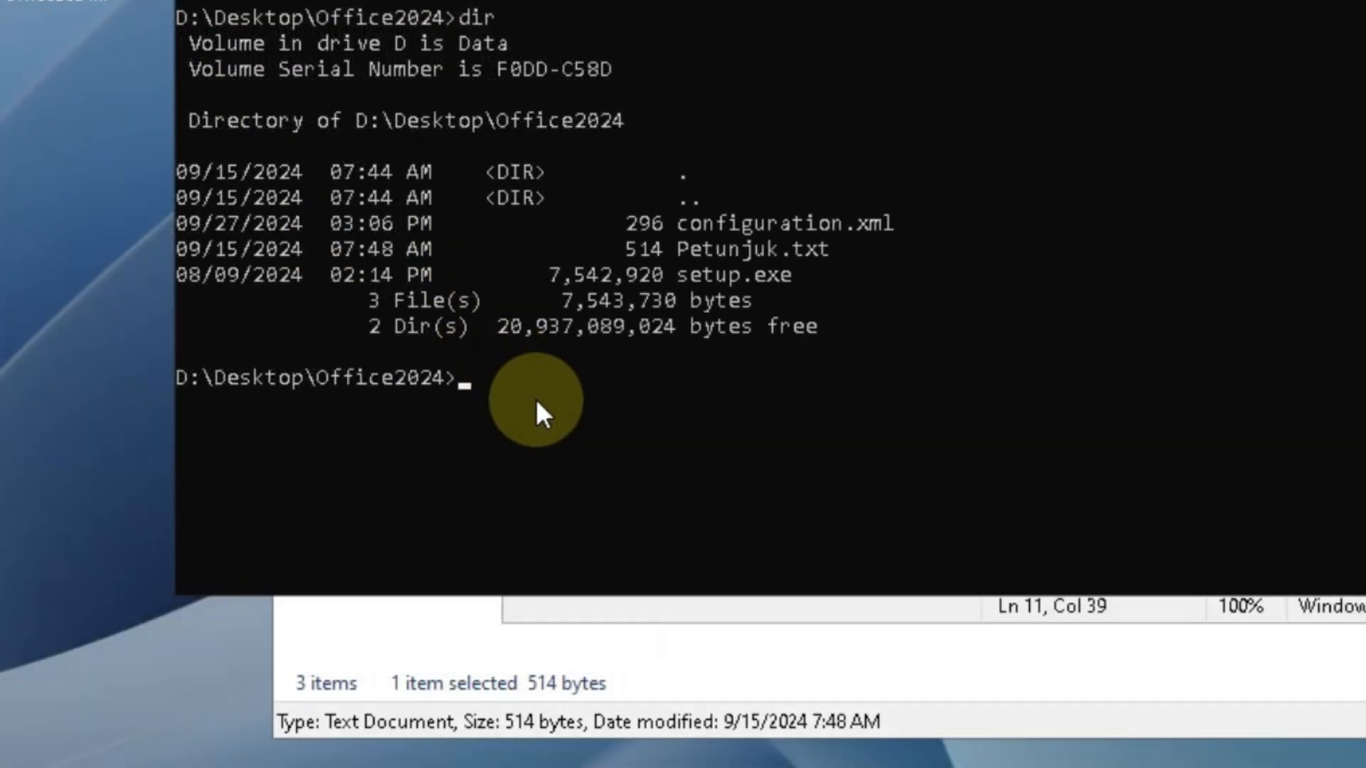
right_click(446, 516)
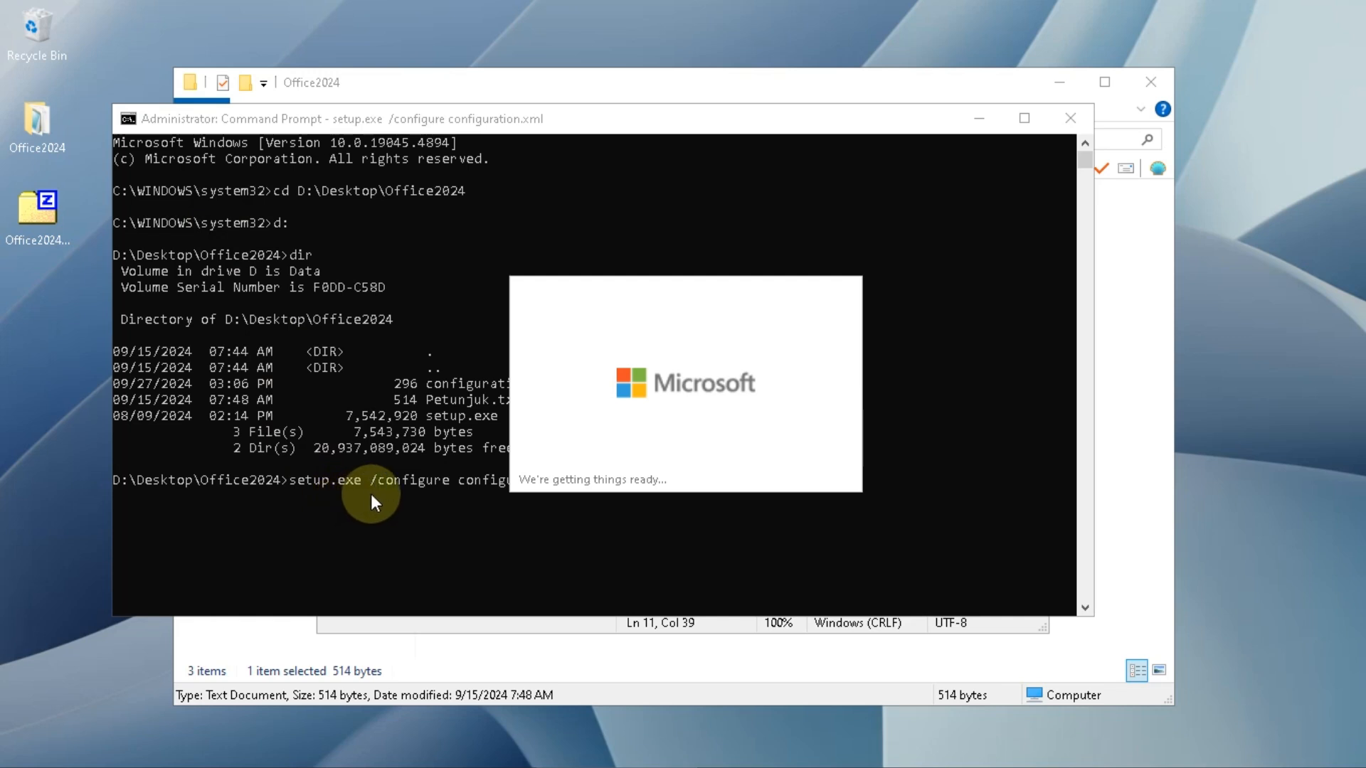
left_click(978, 119)
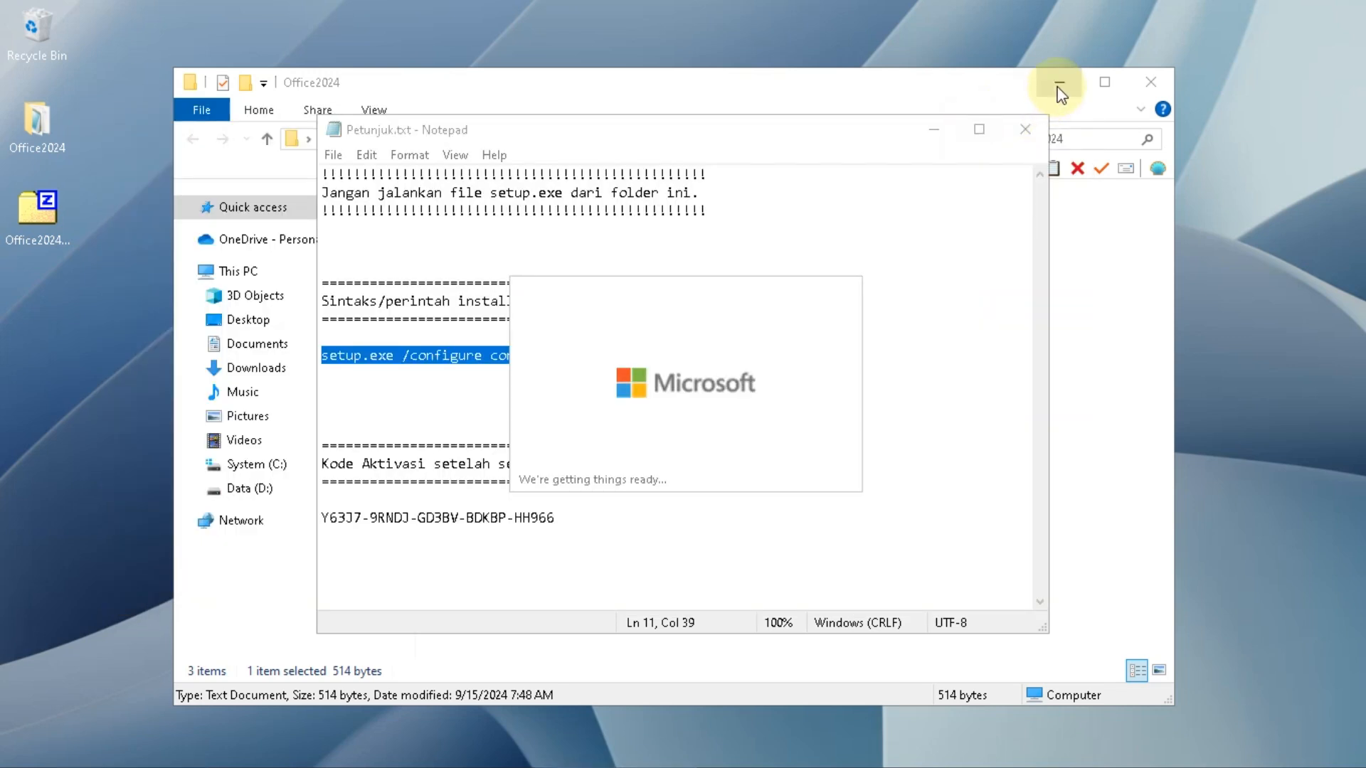
left_click(1059, 82)
left_click(933, 131)
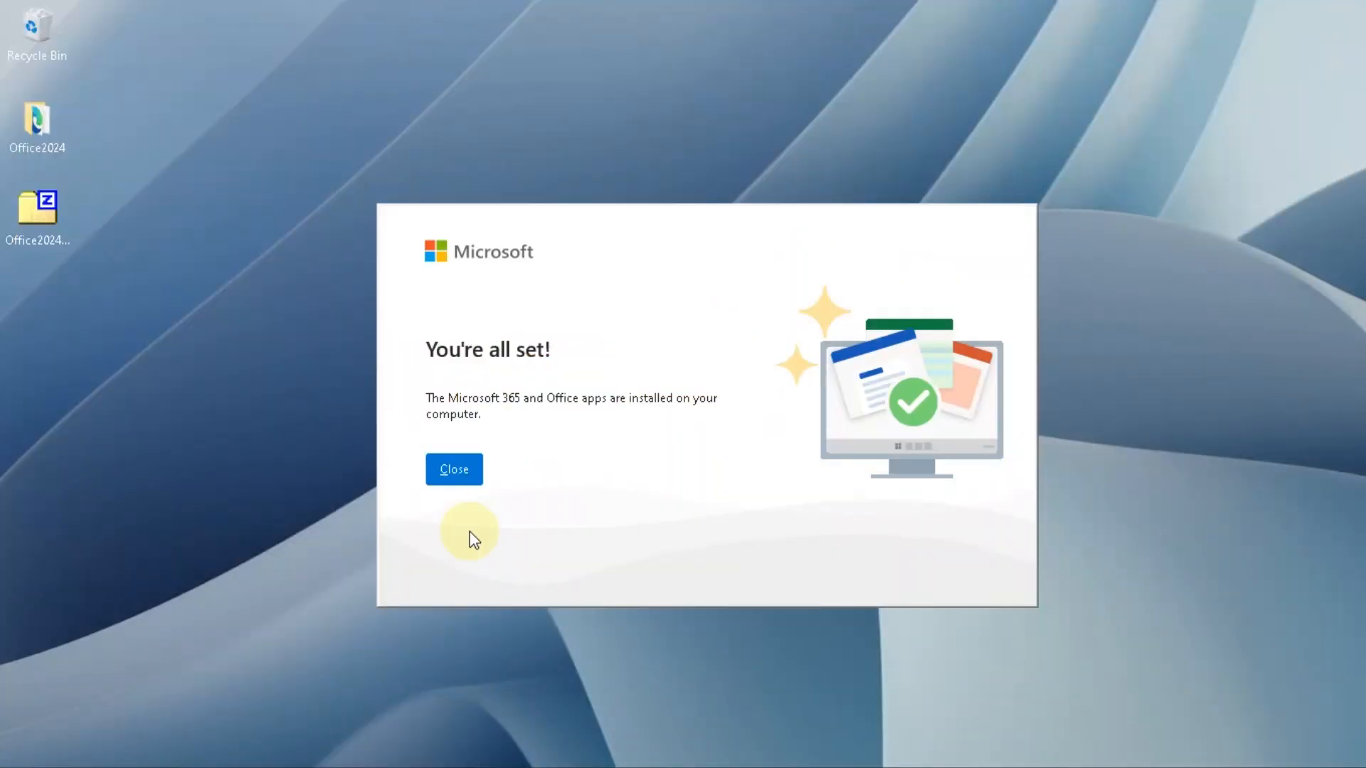
left_click(454, 470)
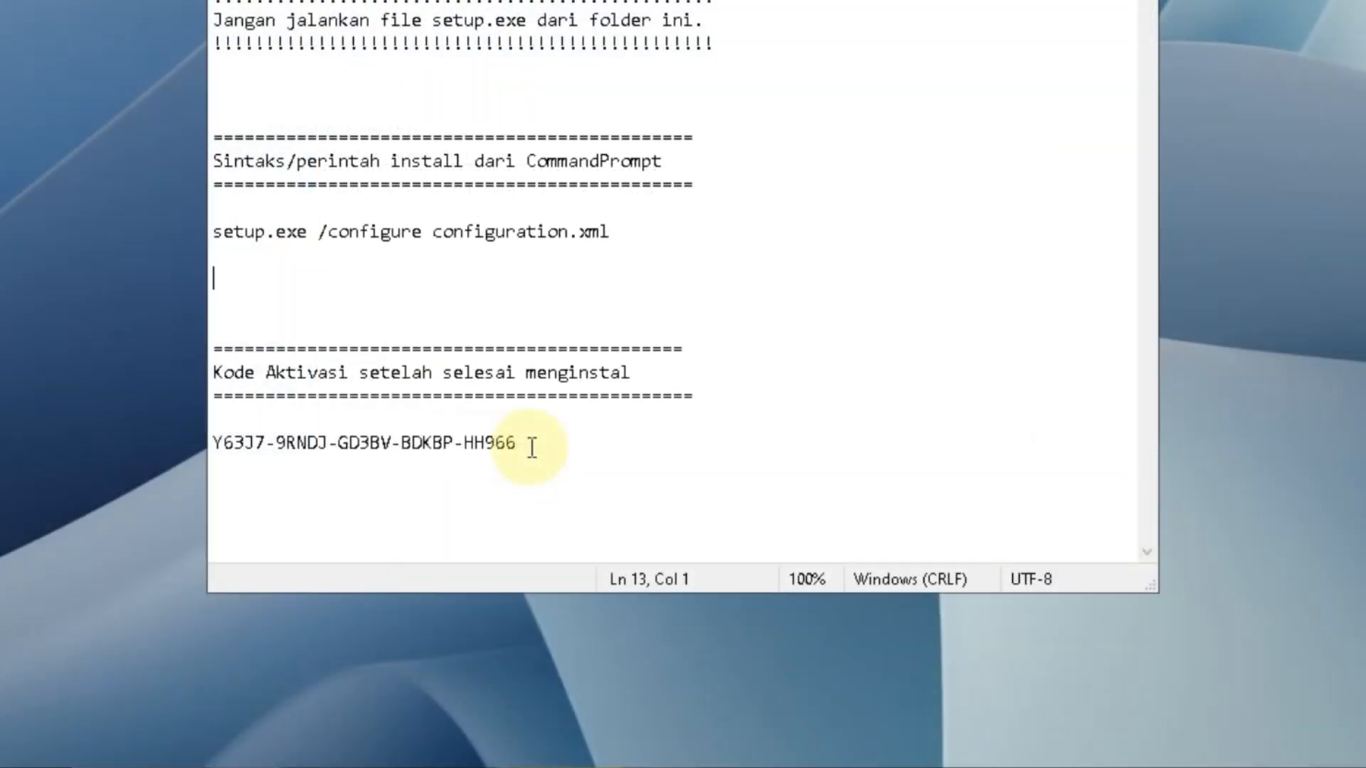
- Copy the activation key listed at the end of Petunjuk.txt
left_click_drag(565, 519, 421, 523)
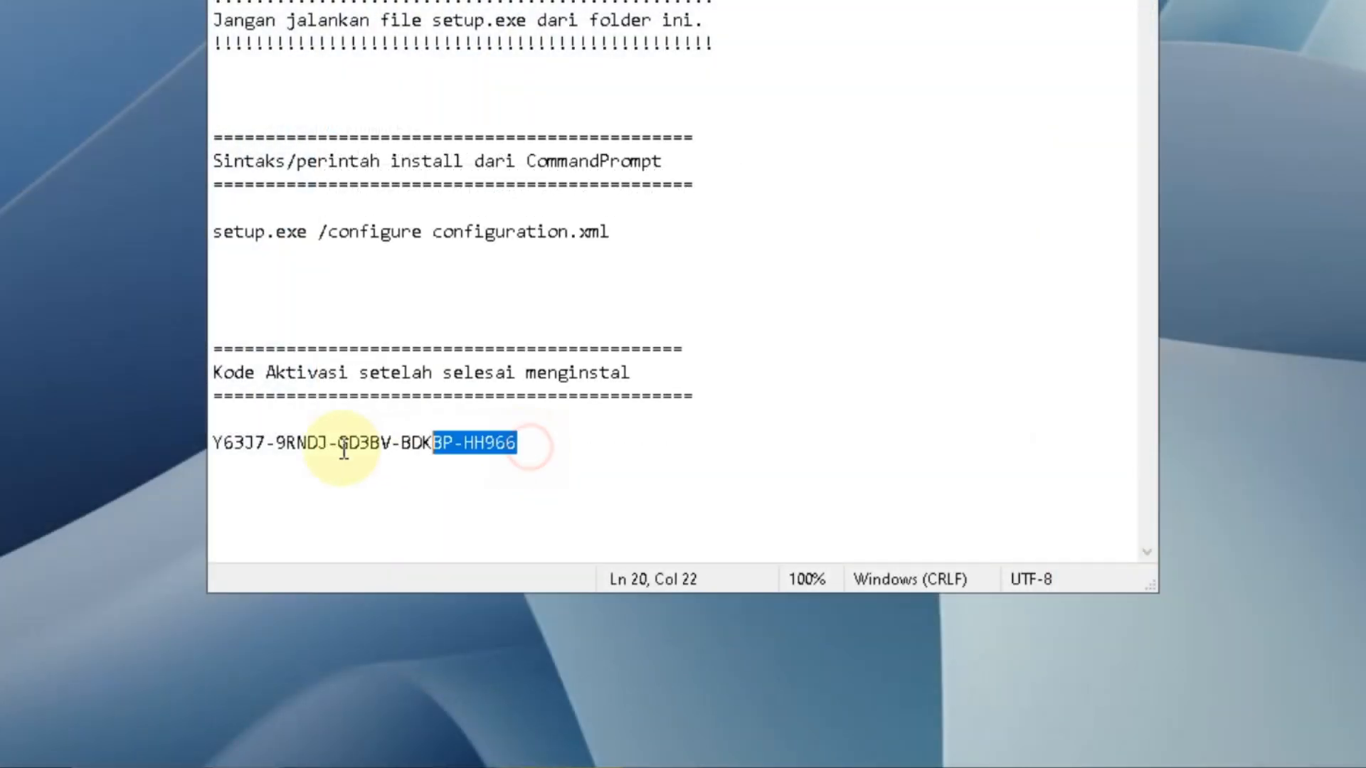
left_click_drag(343, 449, 206, 455)
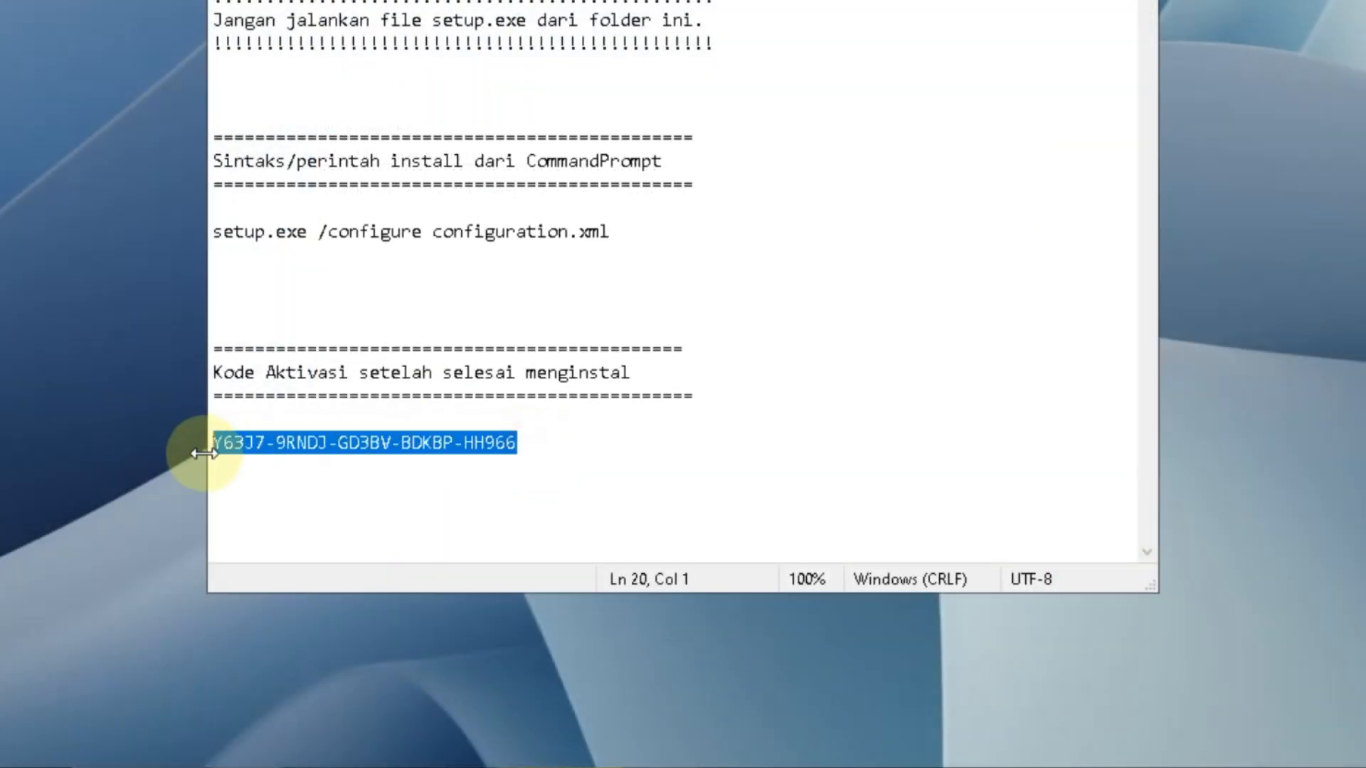
right_click(288, 442)
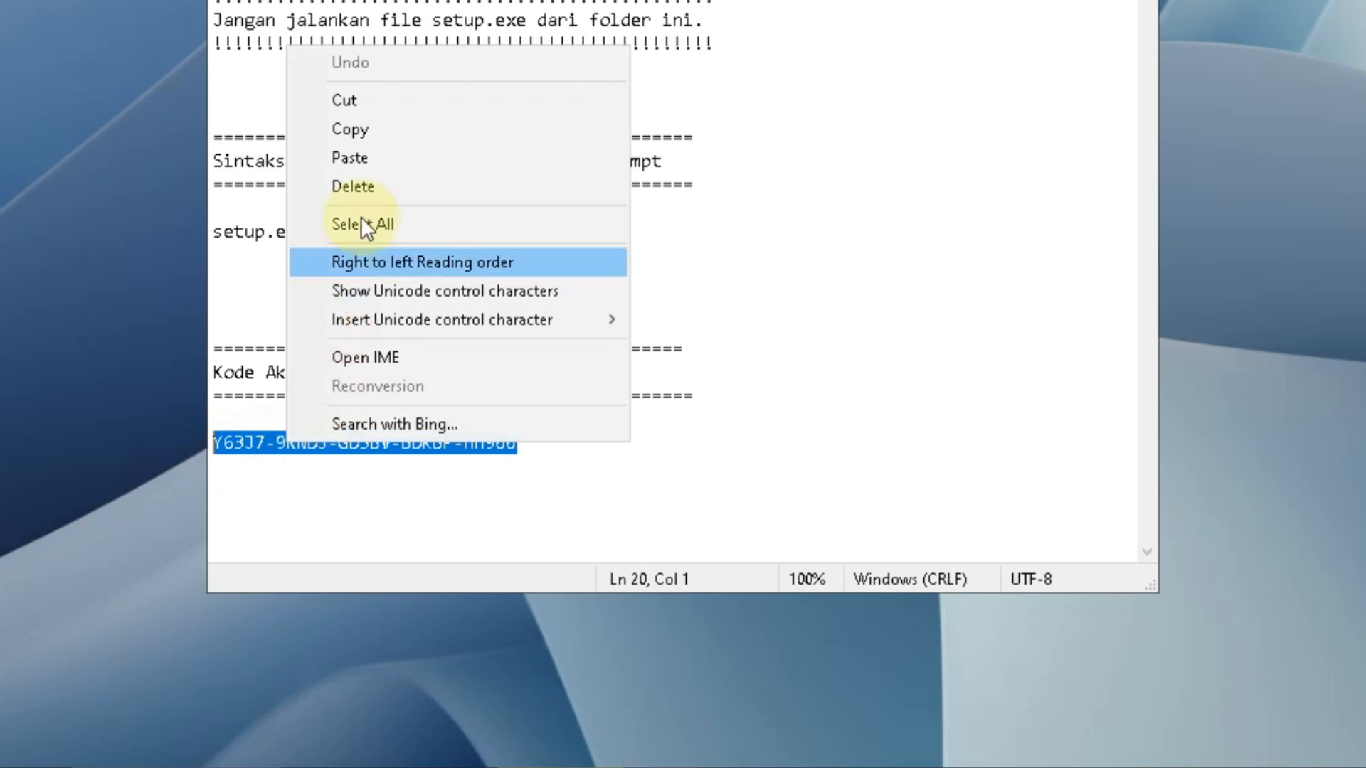
left_click(382, 134)
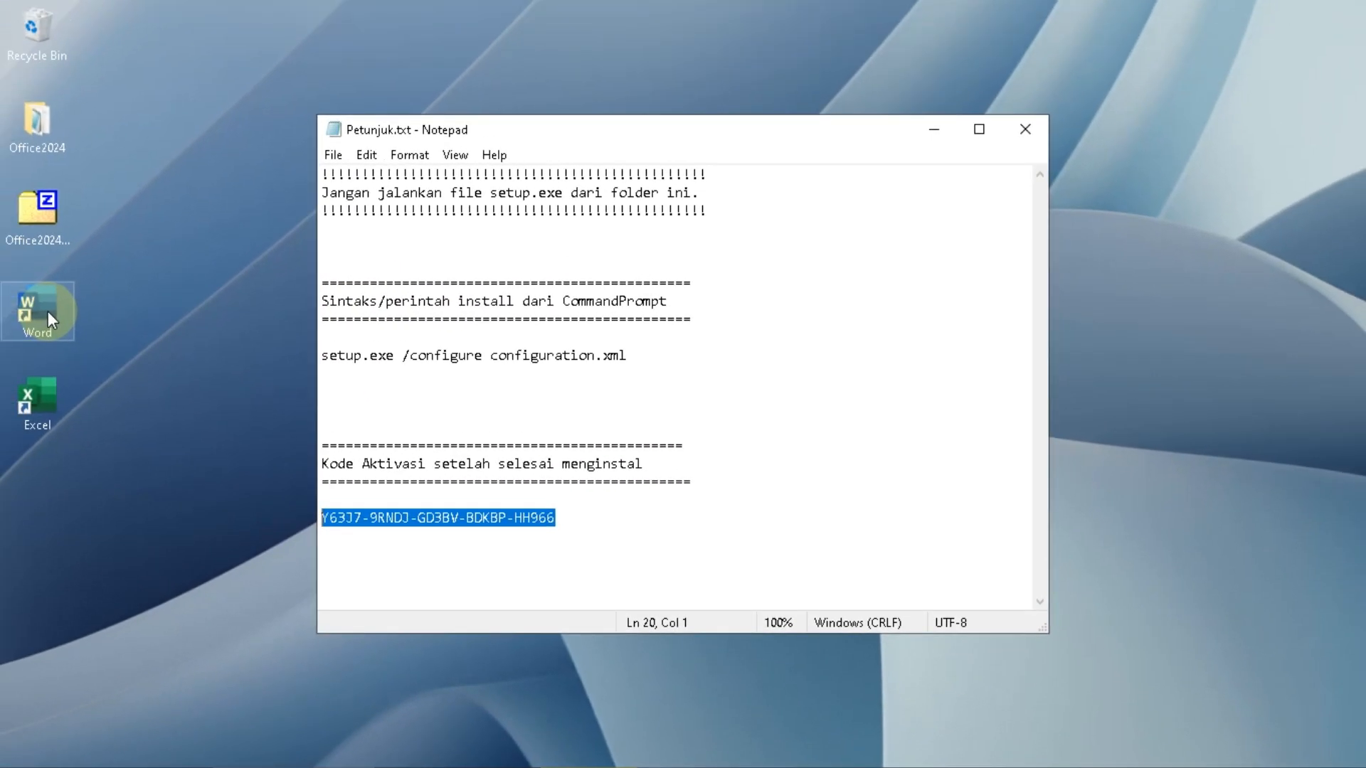
- Launch Word, go to its account settings and change the product key by pasting and submitting the copied activation key
double_click(49, 313)
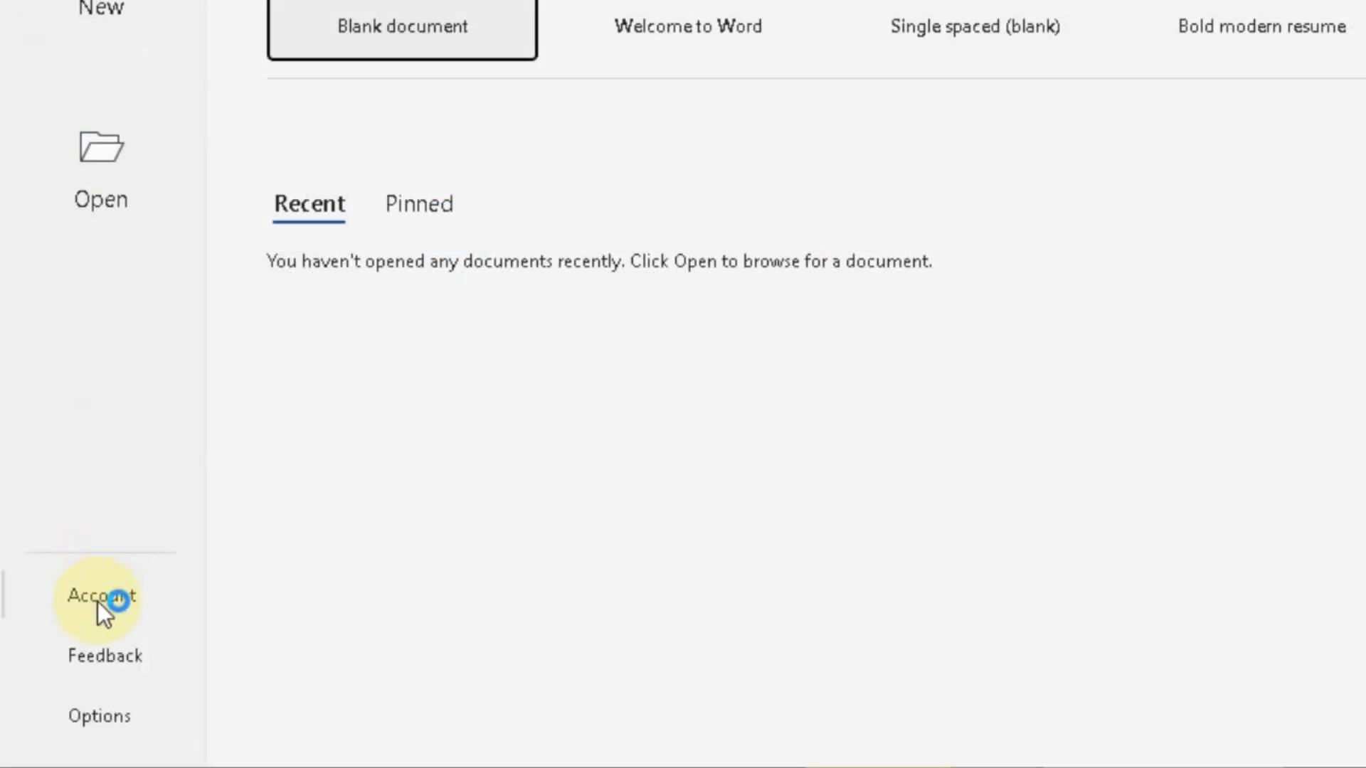
left_click(98, 602)
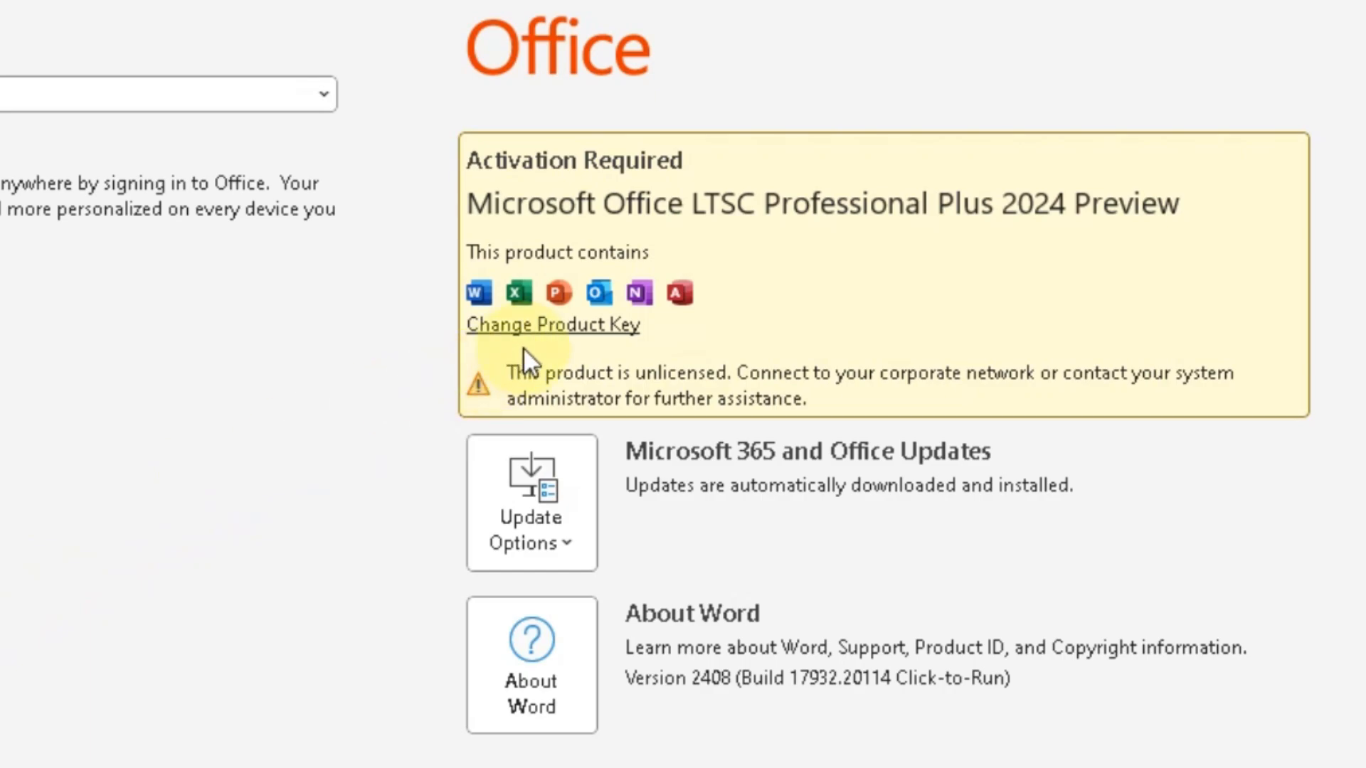
left_click(549, 326)
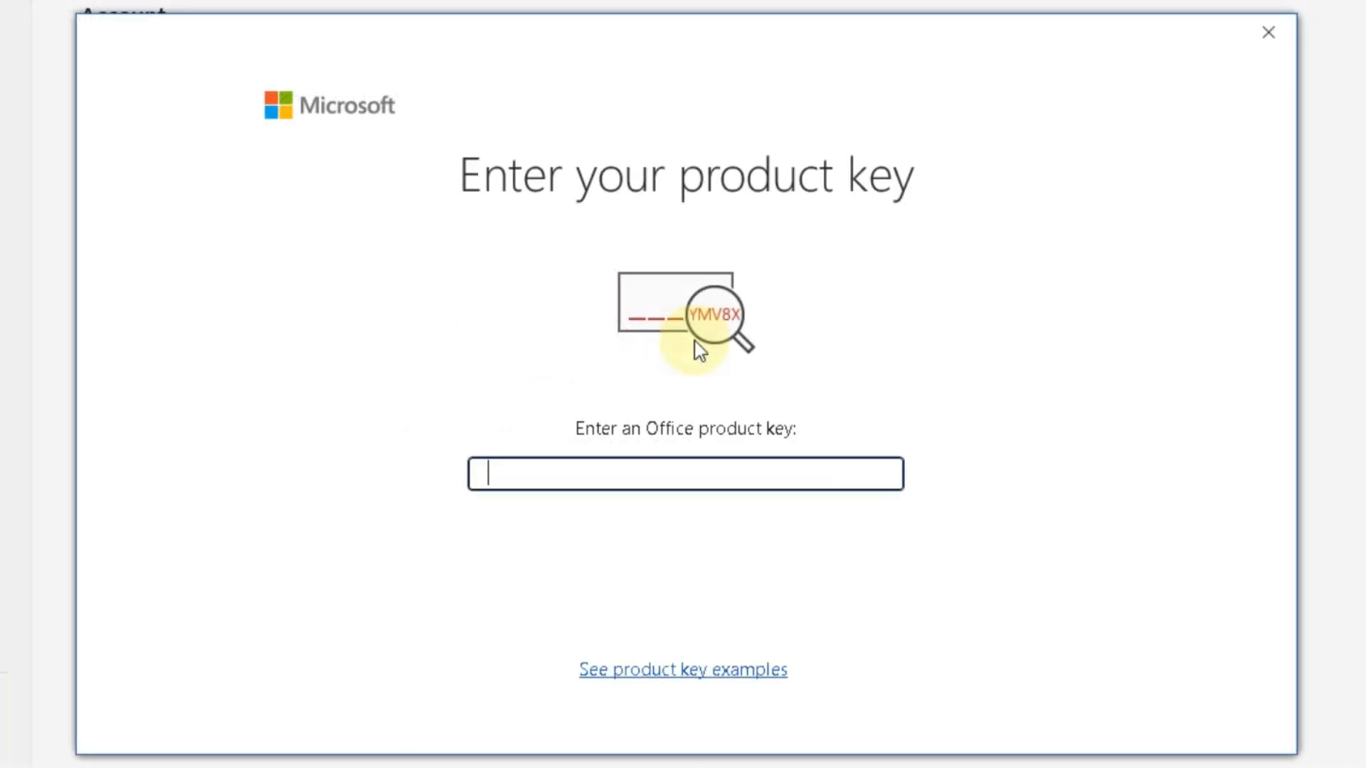
right_click(625, 475)
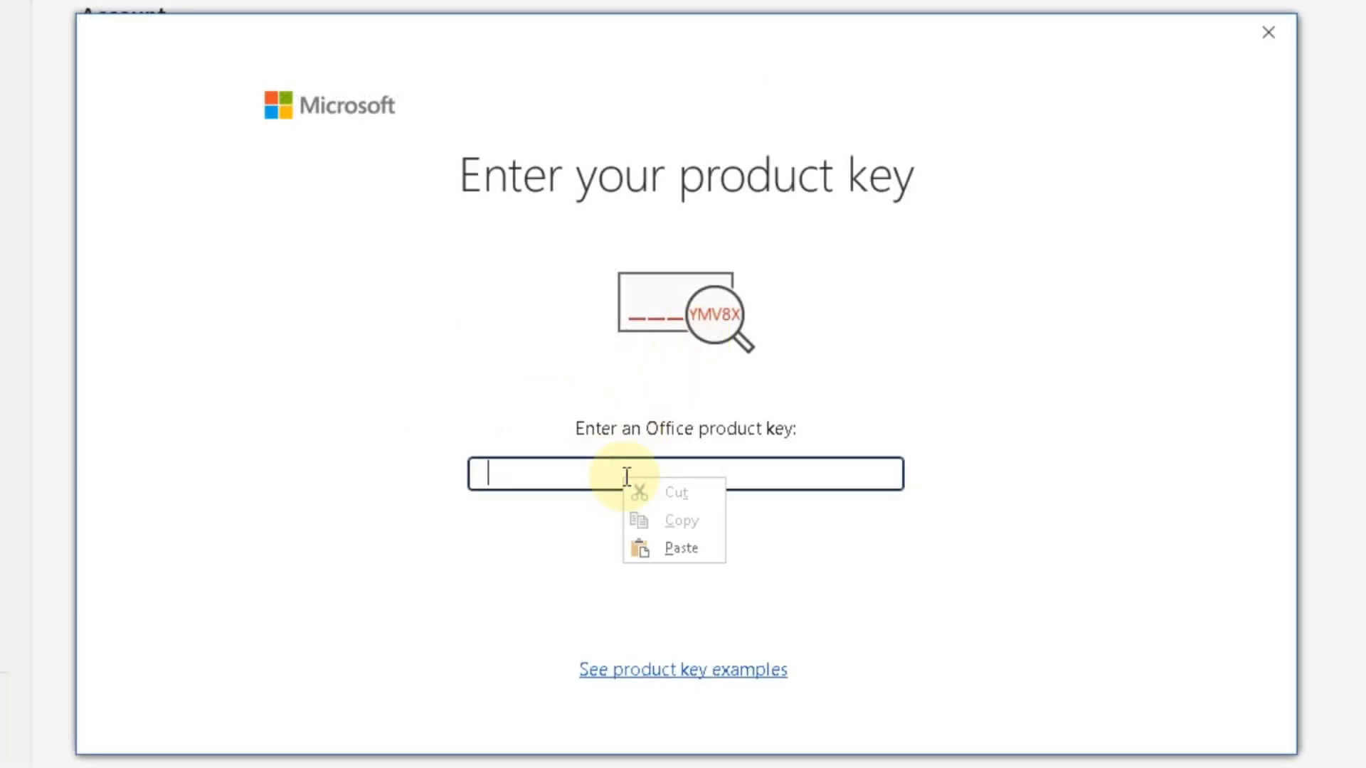
left_click(664, 552)
left_click(668, 582)
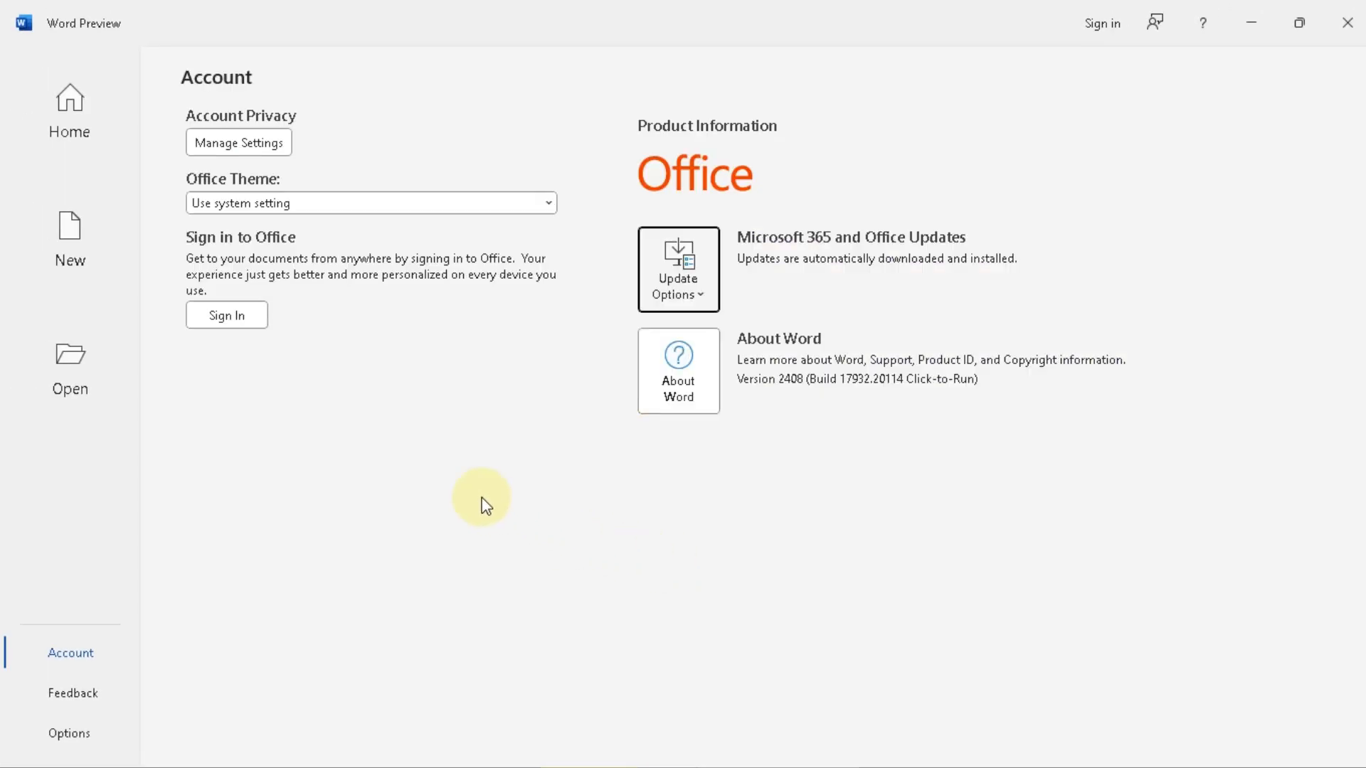
- Close Word, then launch Excel maximized and check the product activation status in its account settings
left_click(448, 473)
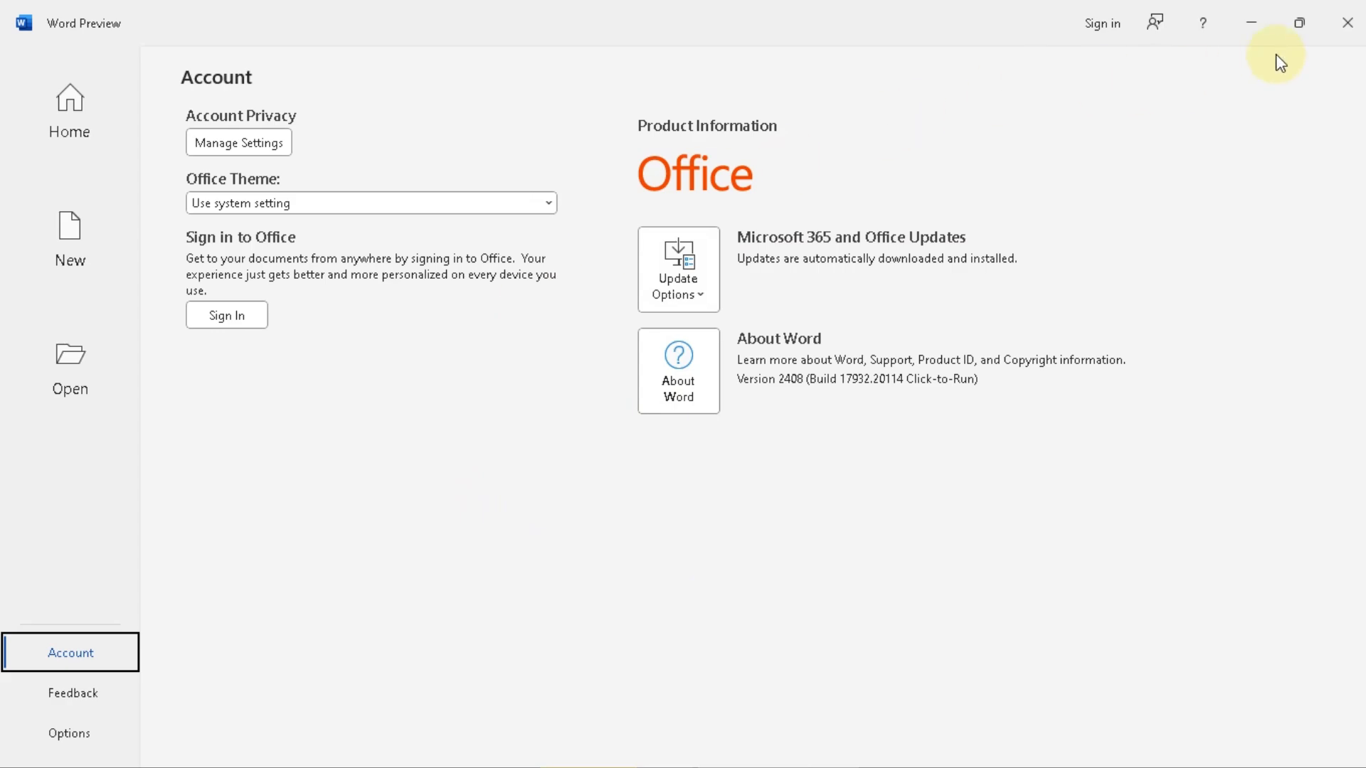
left_click(1346, 27)
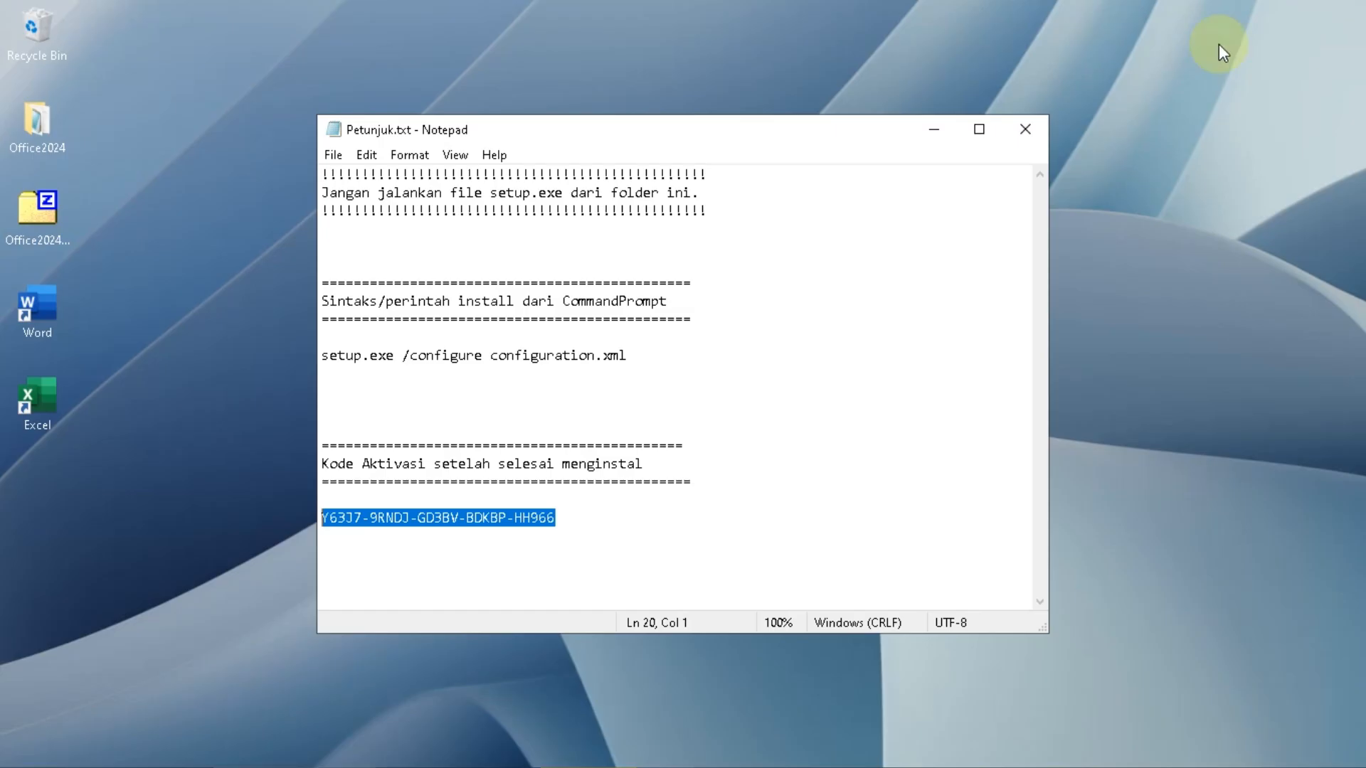
left_click(45, 404)
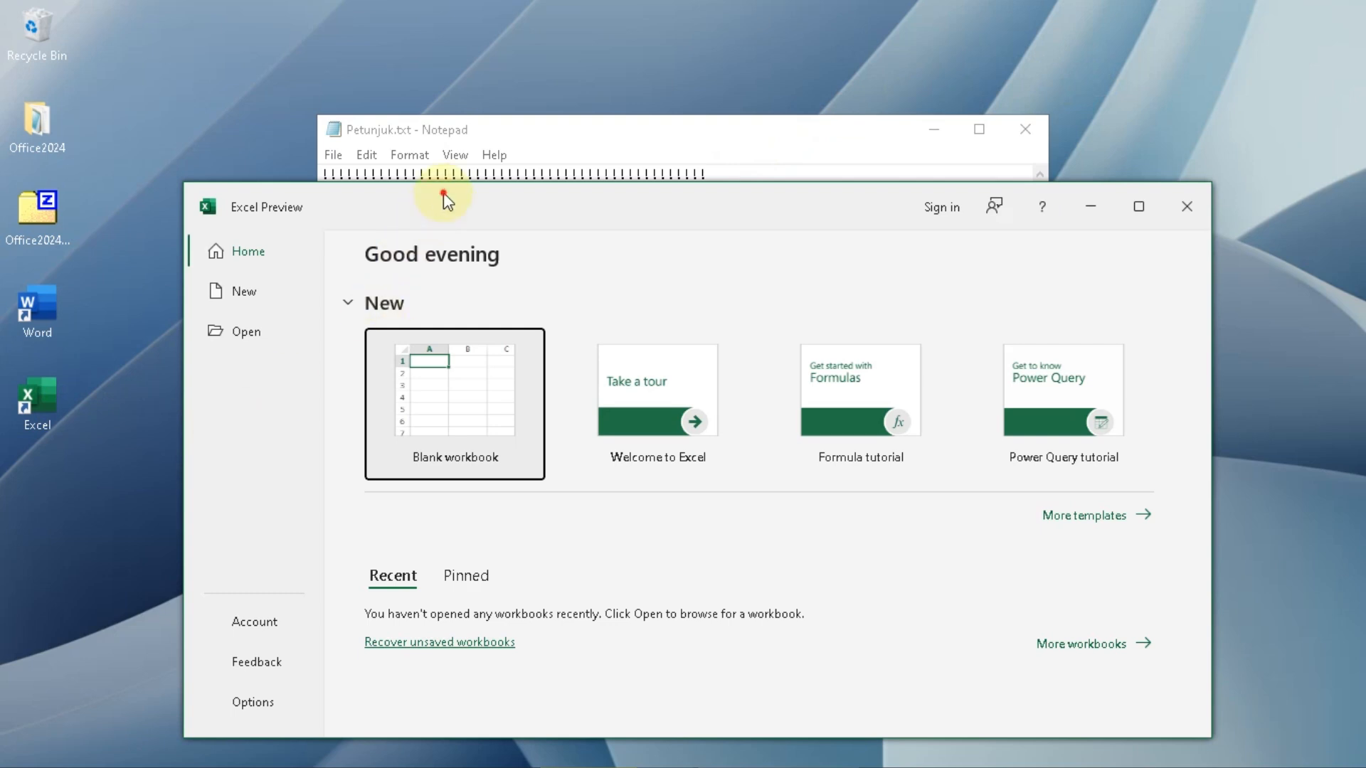
double_click(442, 191)
left_click(92, 651)
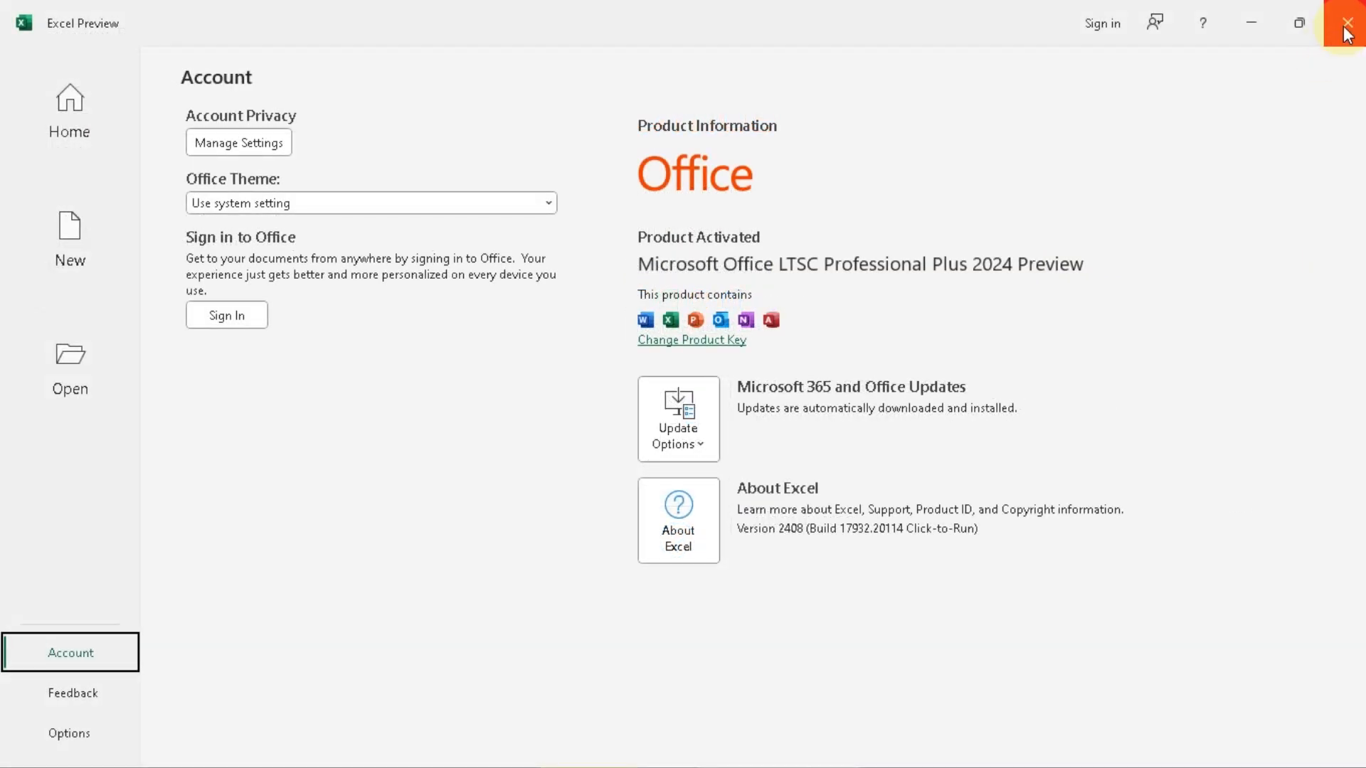
- Close Excel and relaunch Word to check the product activation status in its account settings
left_click(1346, 29)
double_click(32, 324)
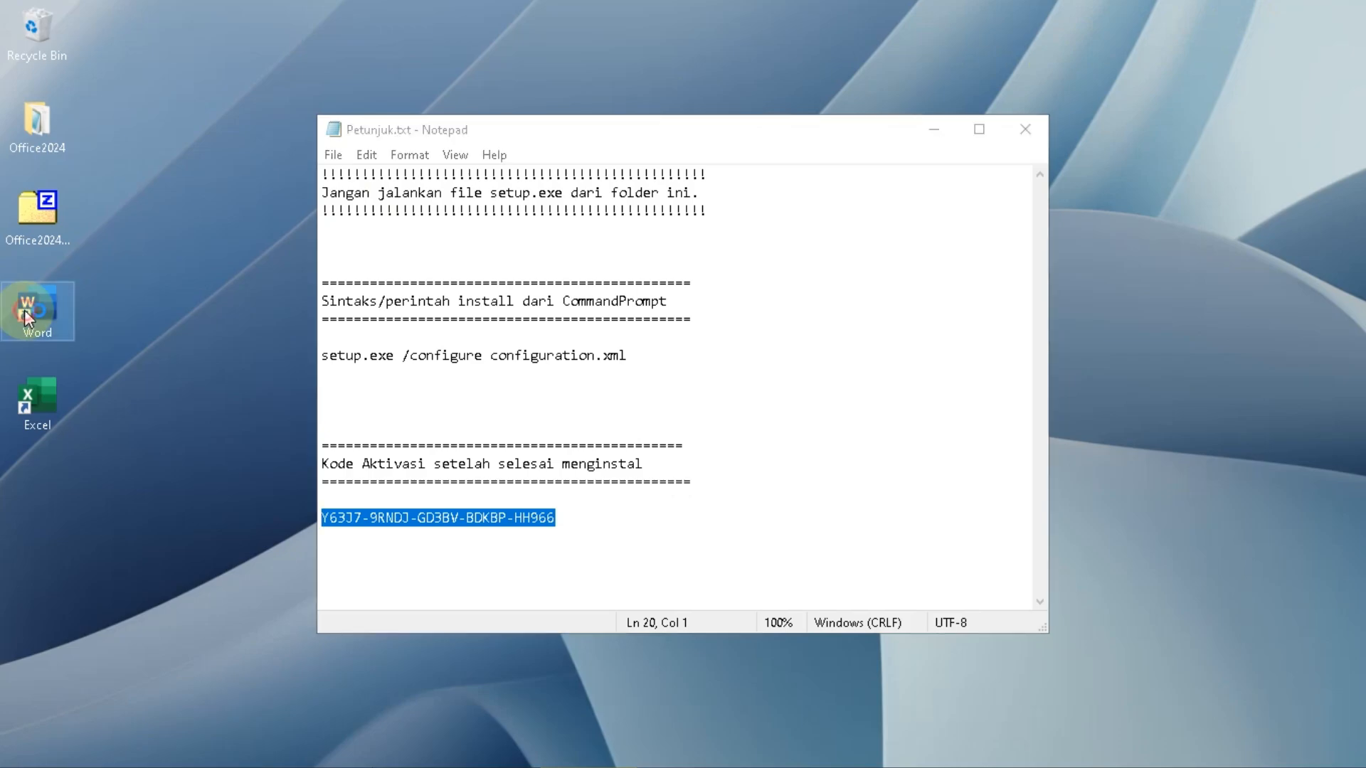
left_click(64, 652)
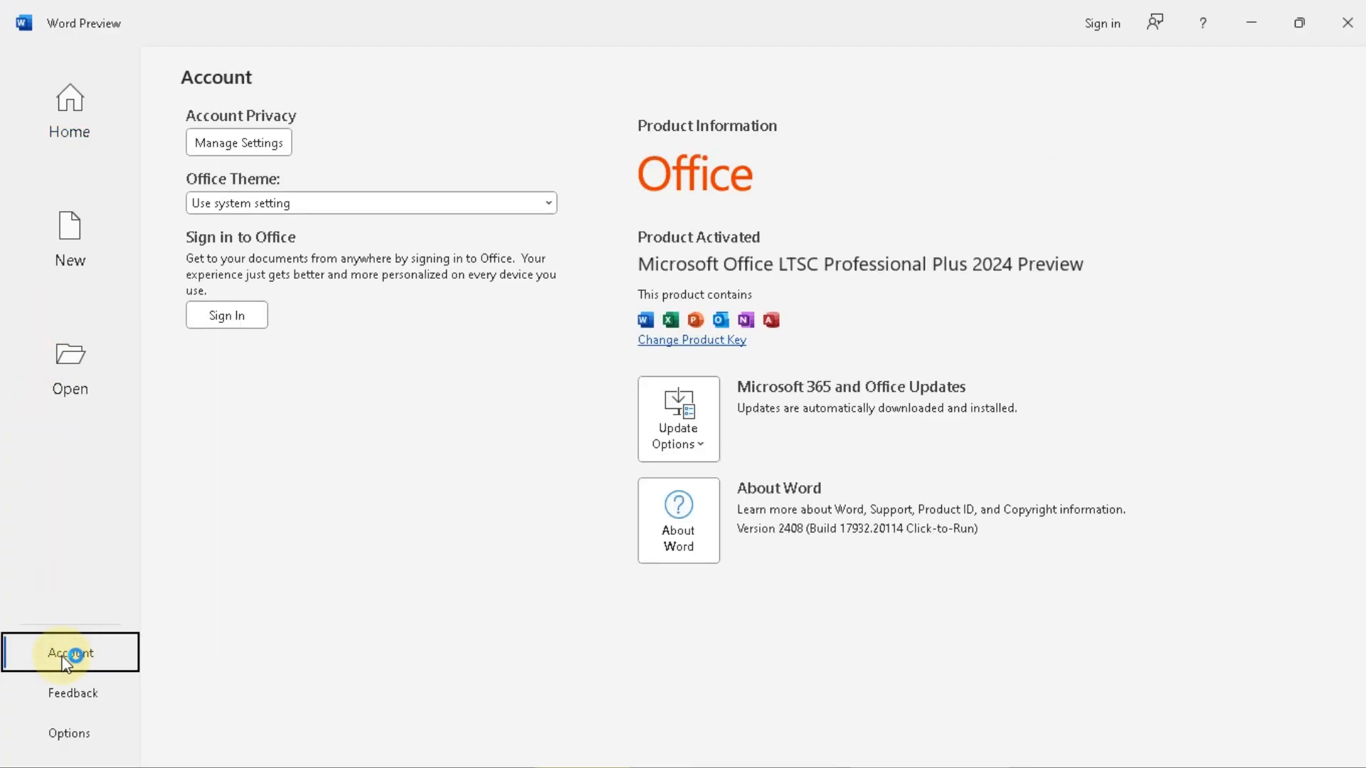